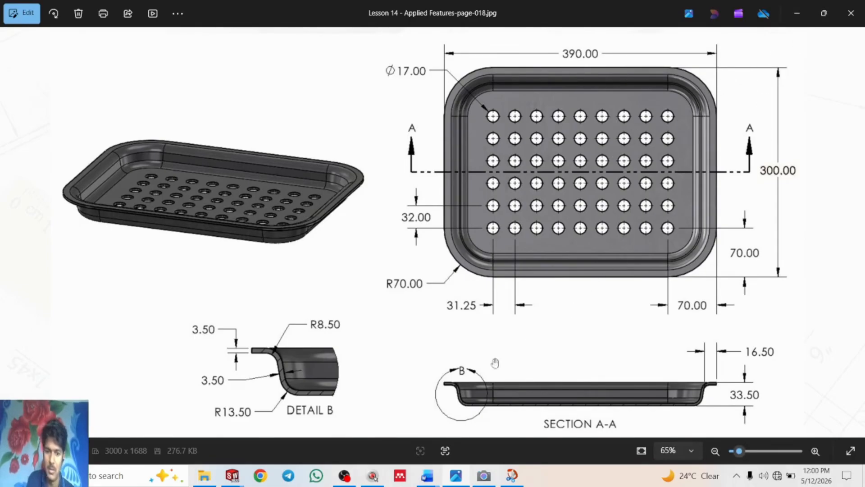
- Switch to SOLIDWORKS and create a new part document
mouse_move(232, 475)
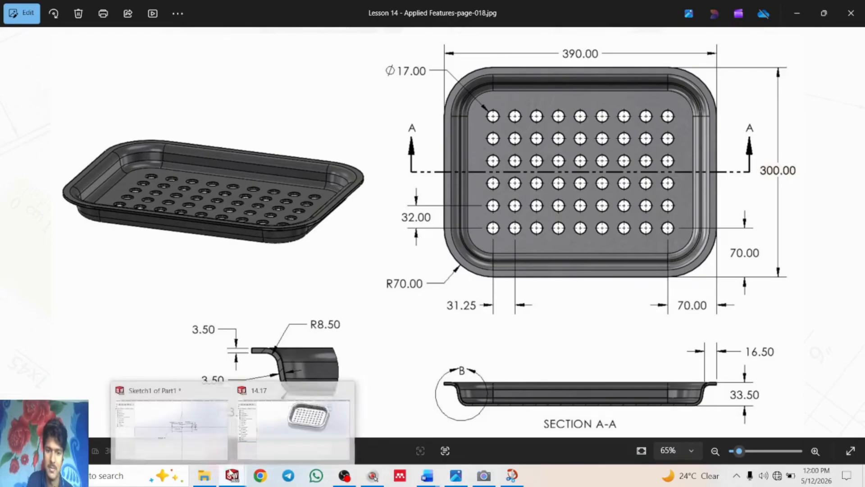
click(269, 426)
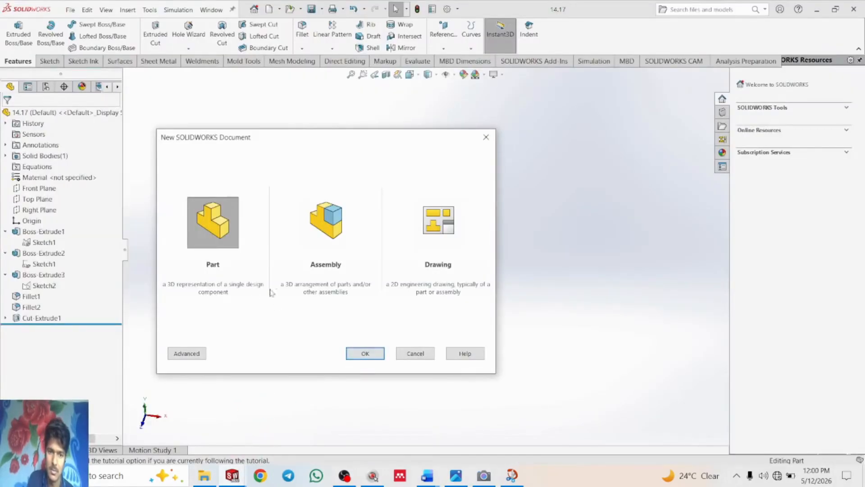
click(372, 354)
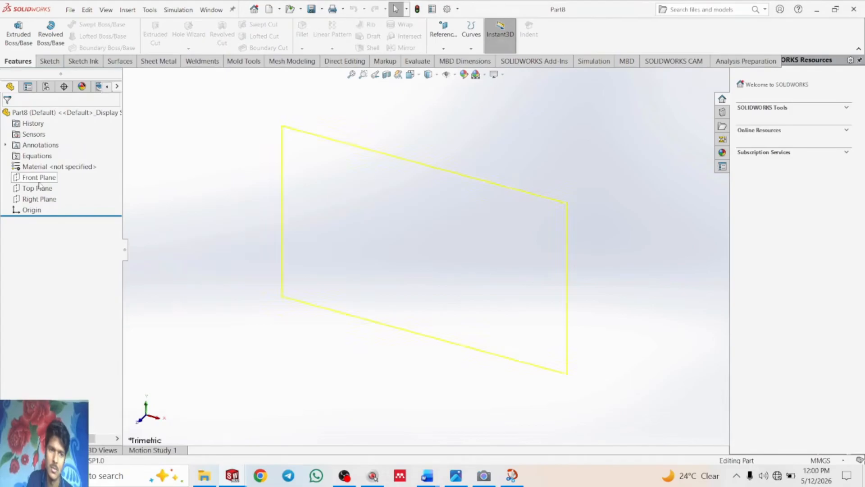
- Open a sketch on the Top Plane and draw a center rectangle from the origin, about 449 mm wide and 270 mm high
click(38, 188)
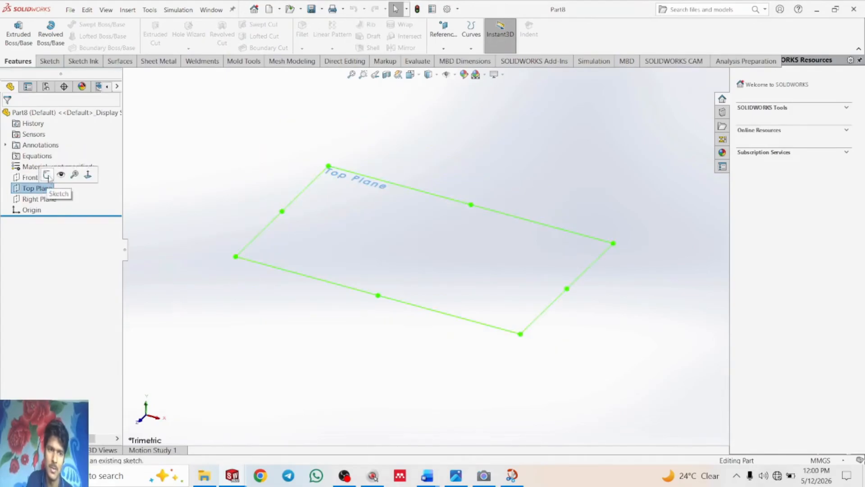
click(47, 175)
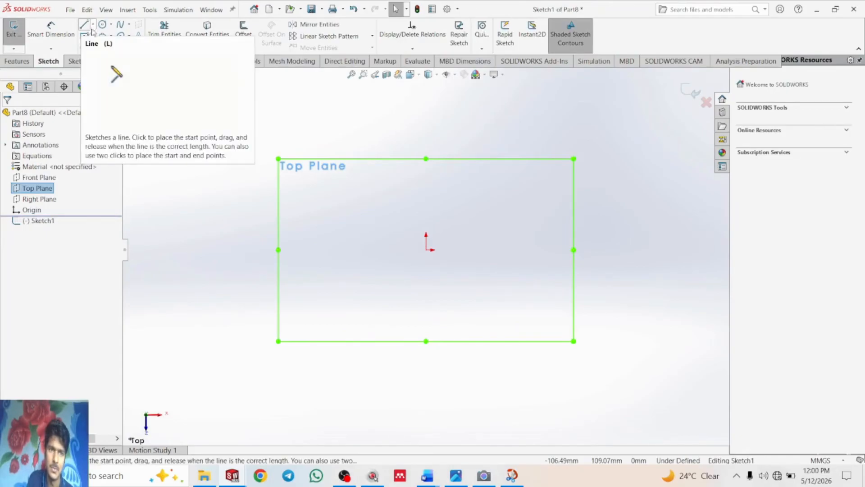
click(84, 36)
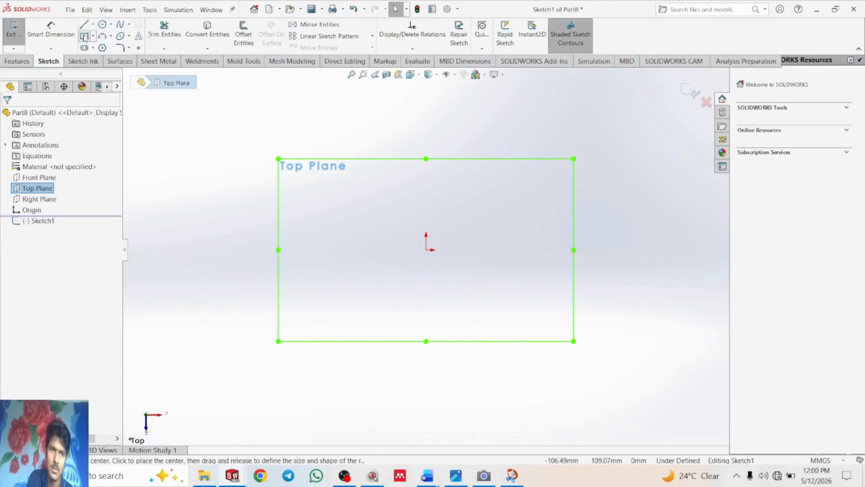
click(426, 248)
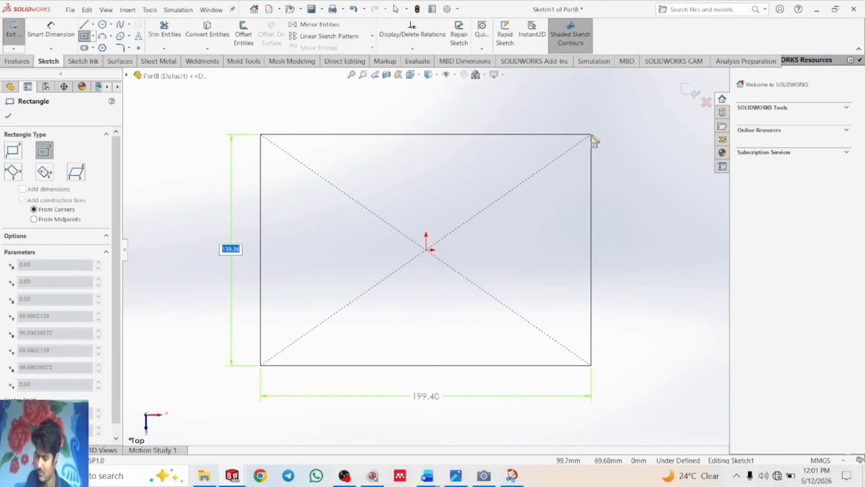
ctrl+scroll(592, 135, up, 6)
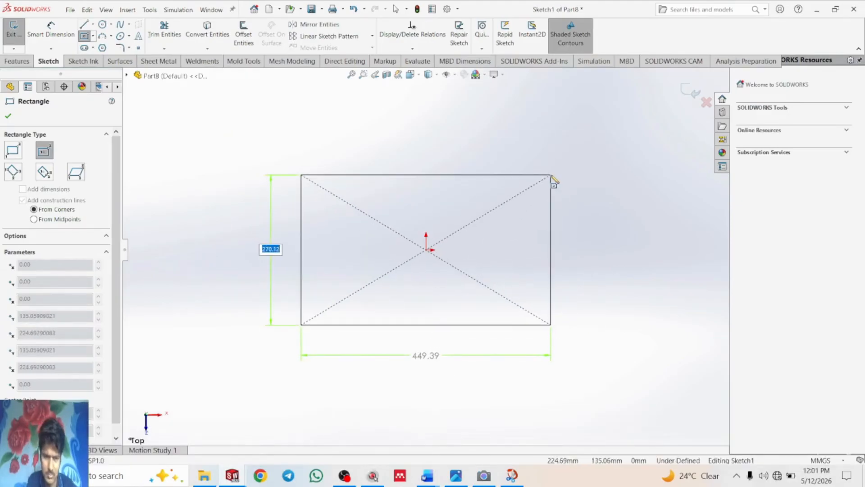
- Set the rectangle's height to 300-33 mm and its width to 390-33 mm
text(3)
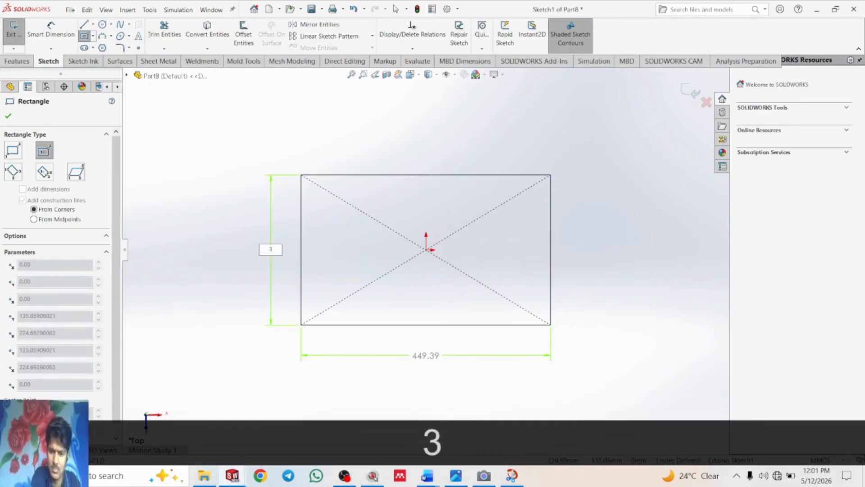
text(00-)
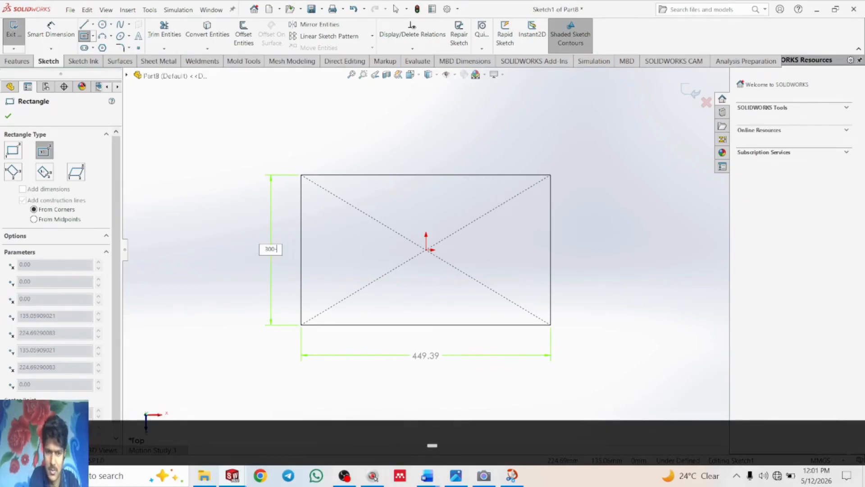
text(33)
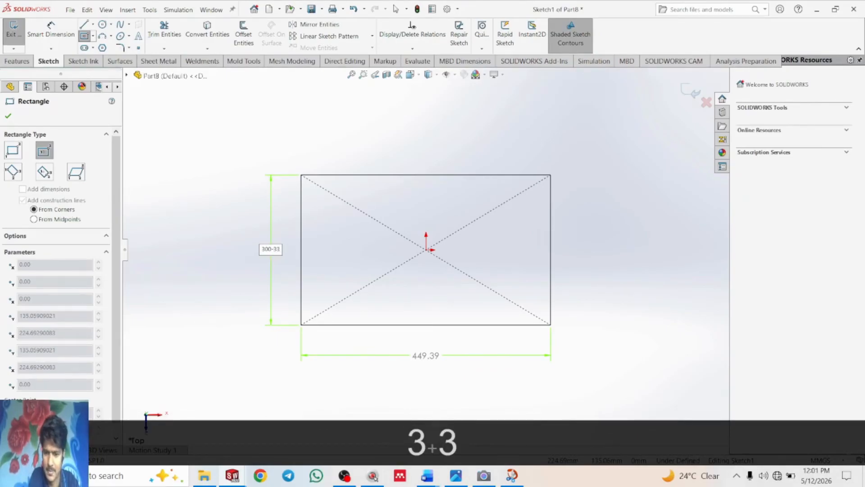
key(Return)
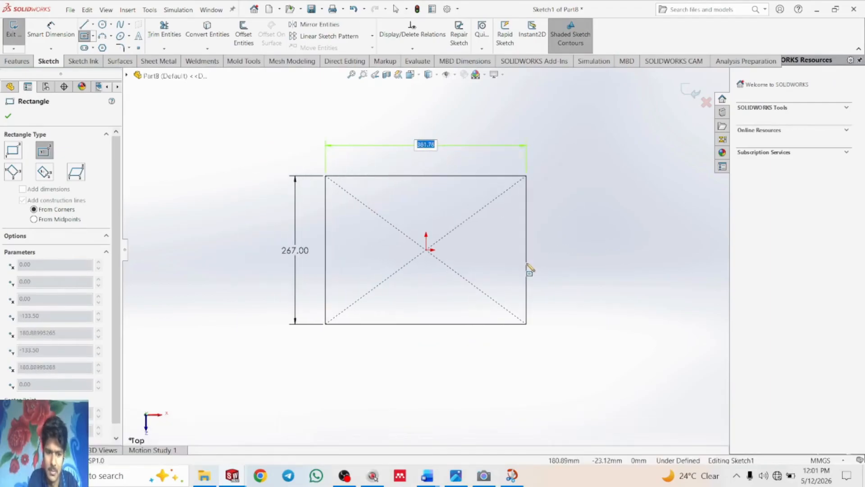
text(390-)
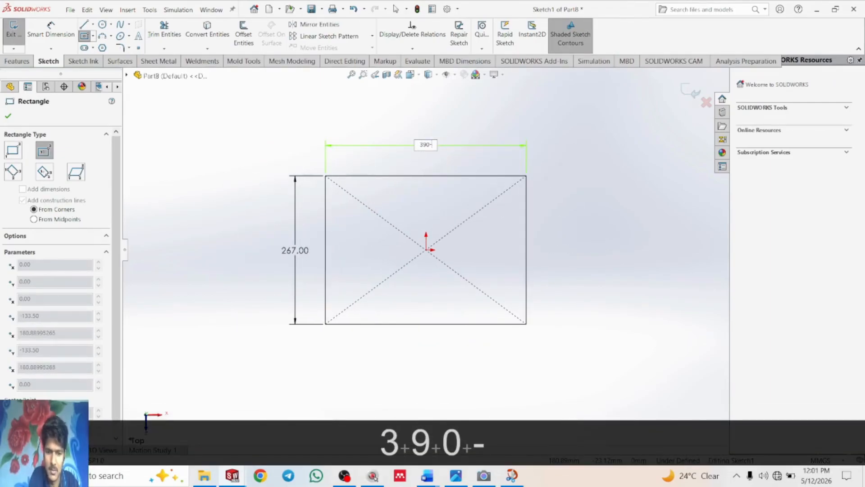
text(33)
key(Return)
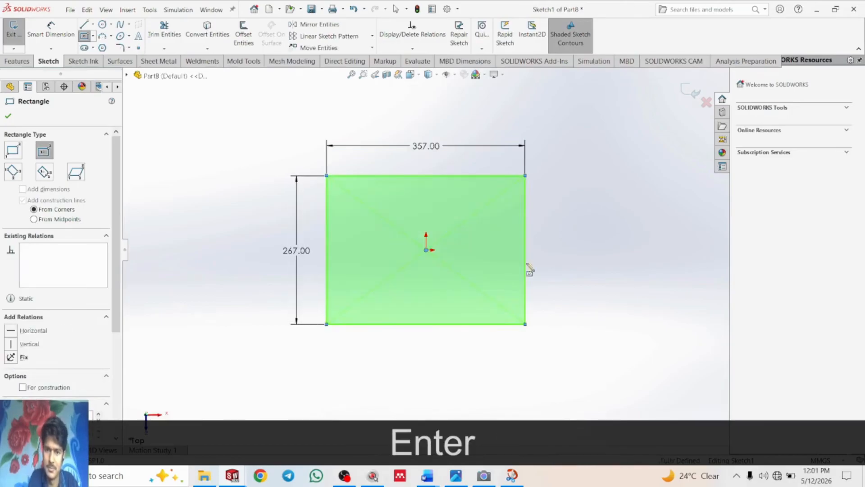
click(10, 115)
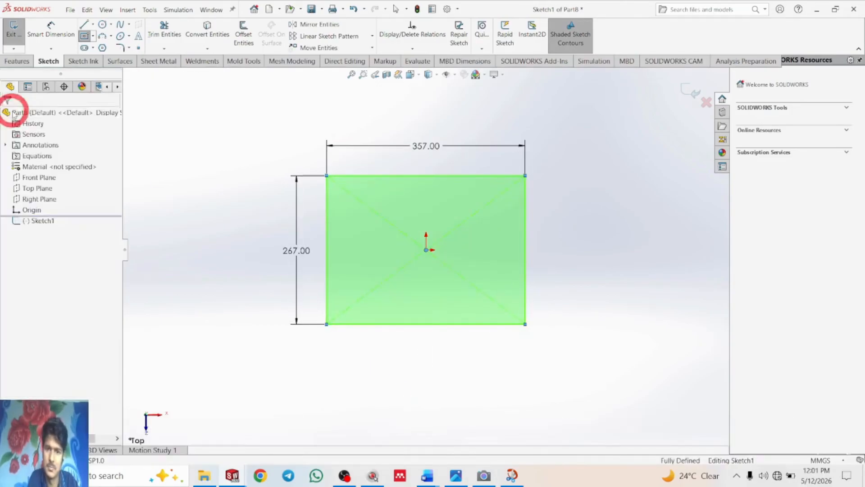
click(235, 133)
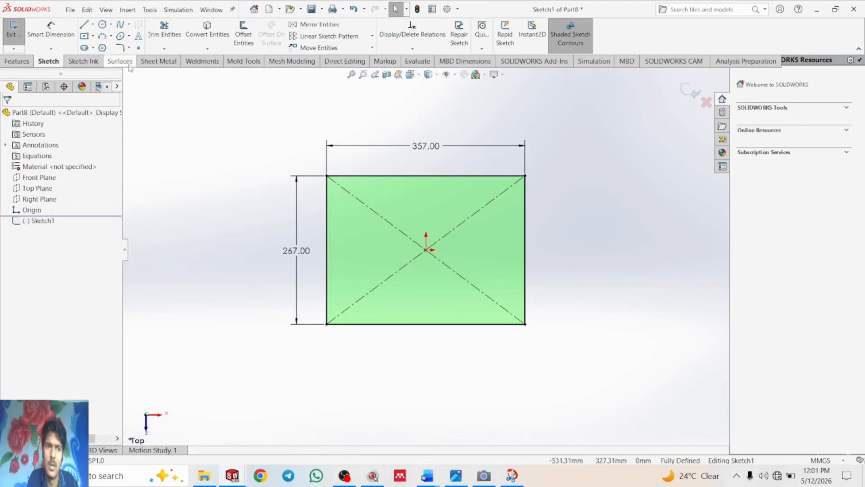
- Round all four corners of the rectangle with 70 mm sketch fillets
click(120, 48)
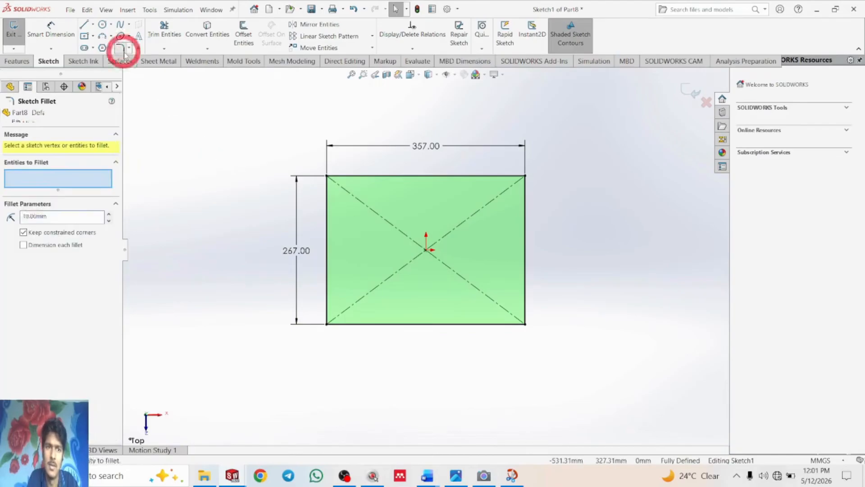
click(328, 176)
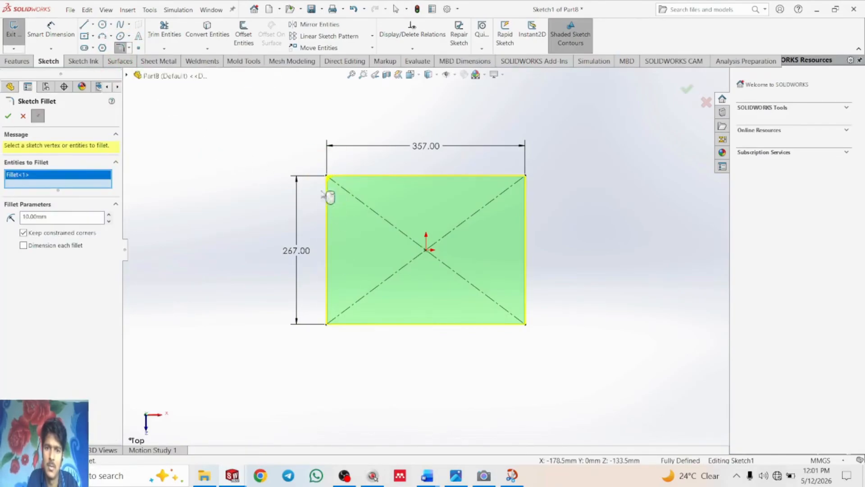
drag(264, 125, 633, 391)
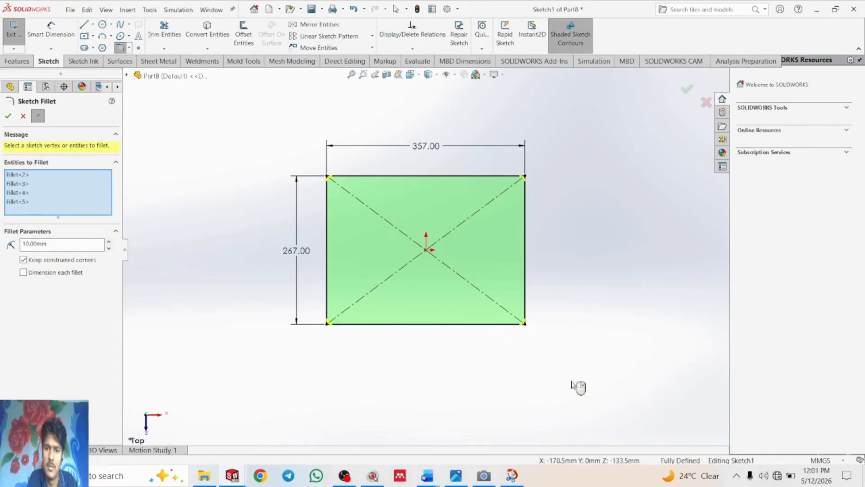
double_click(55, 243)
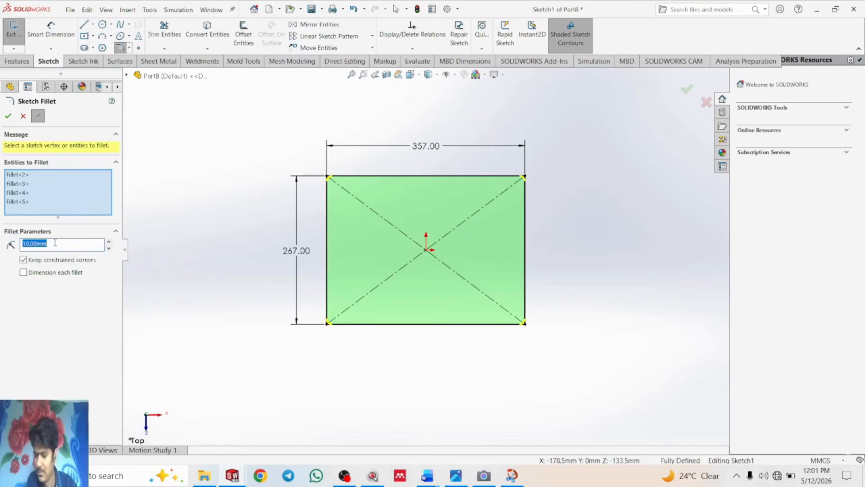
text(70)
key(Return)
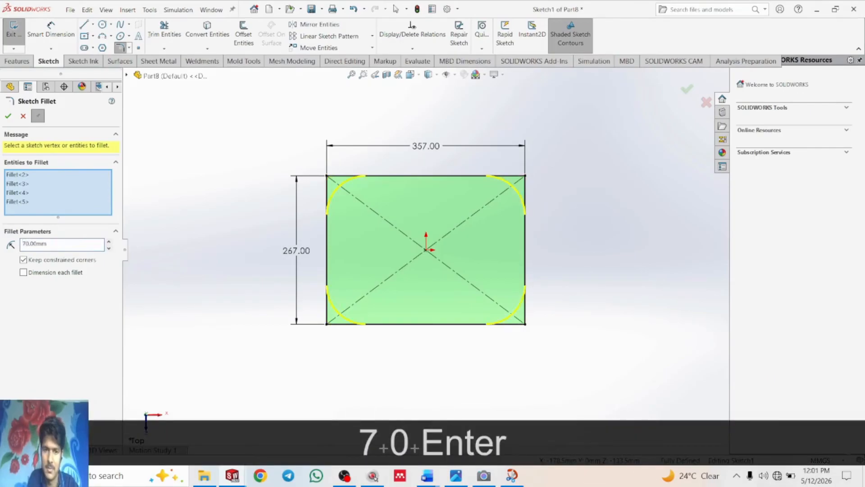
click(8, 116)
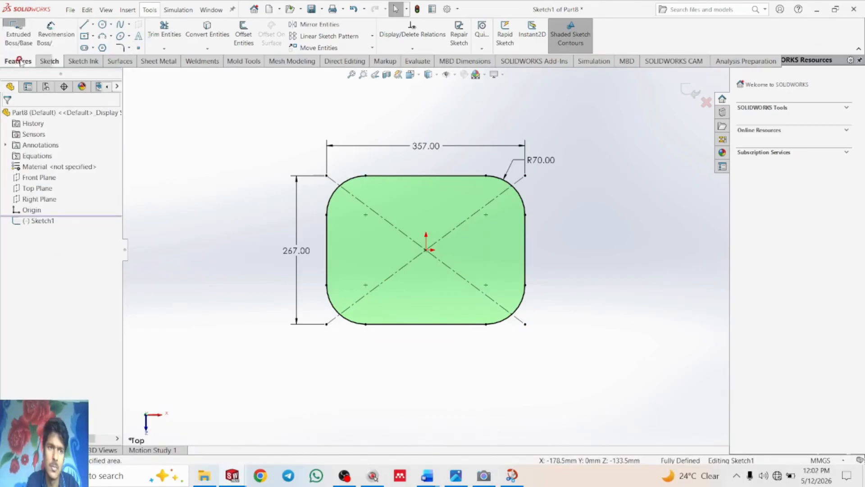
- Extrude the rounded rectangle as a boss with a blind depth of 3.5 mm
click(25, 59)
click(19, 35)
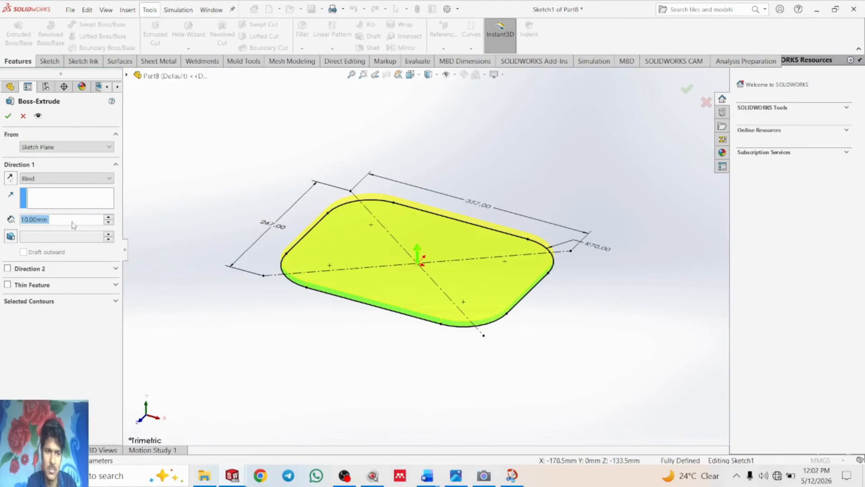
text(3.5)
key(Return)
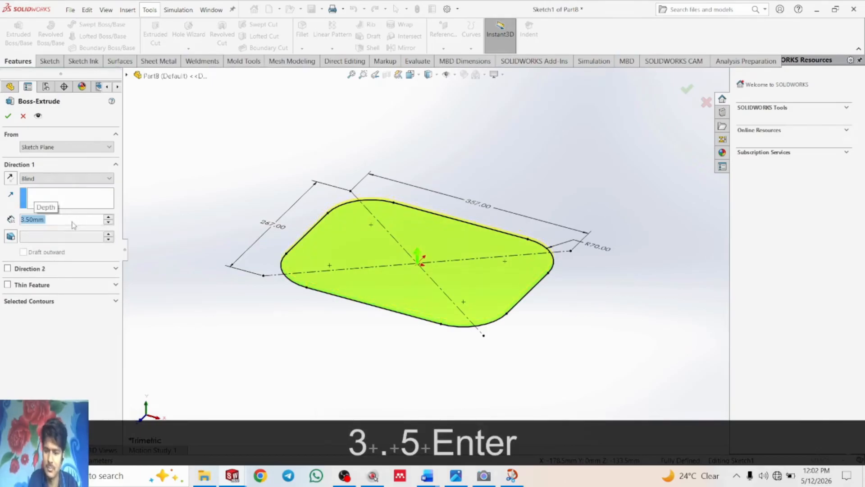
key(Return)
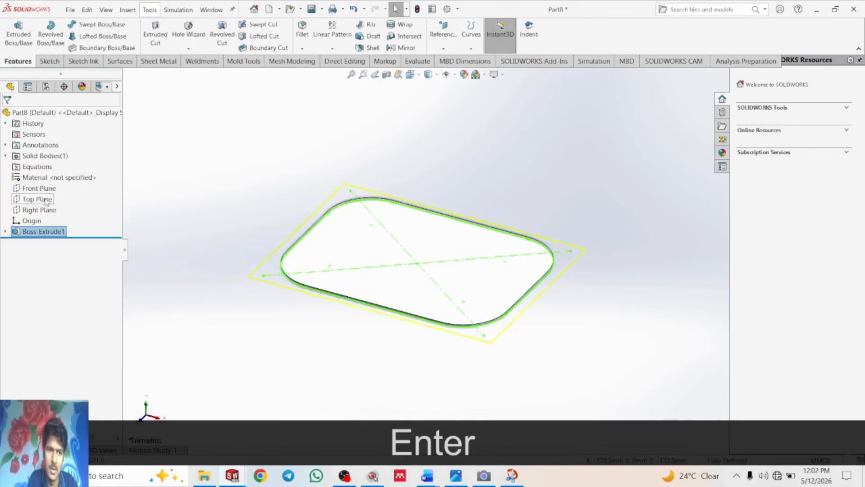
- Open a new sketch on the Top Plane and convert the plate's rounded outline into sketch entities
click(46, 201)
click(58, 188)
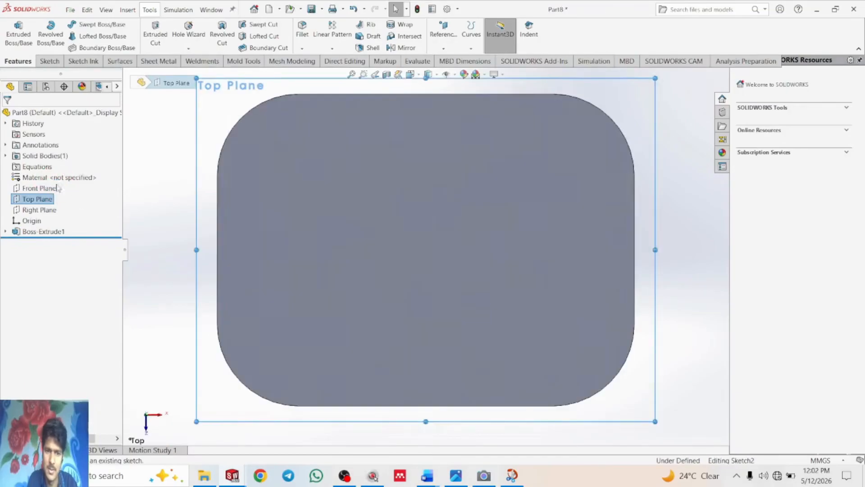
ctrl+scroll(287, 197, up, 2)
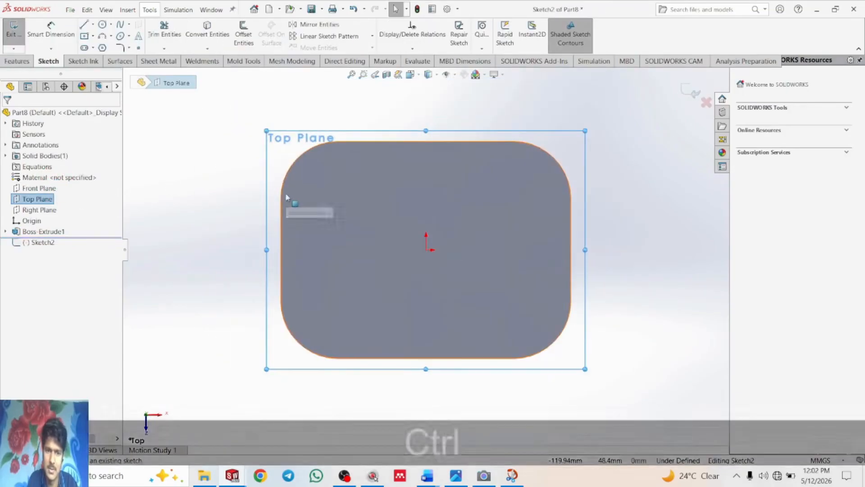
click(293, 170)
click(211, 36)
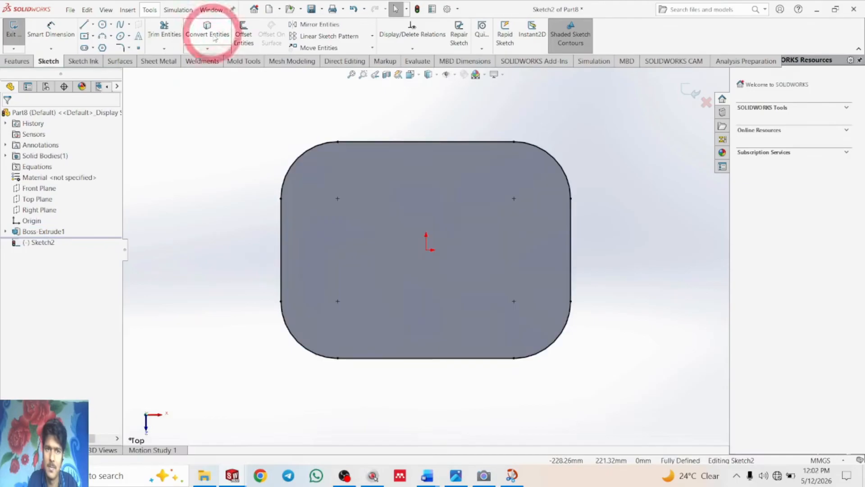
- Offset the whole converted outline 3.5 mm inward, using chain selection and the reversed direction
click(243, 36)
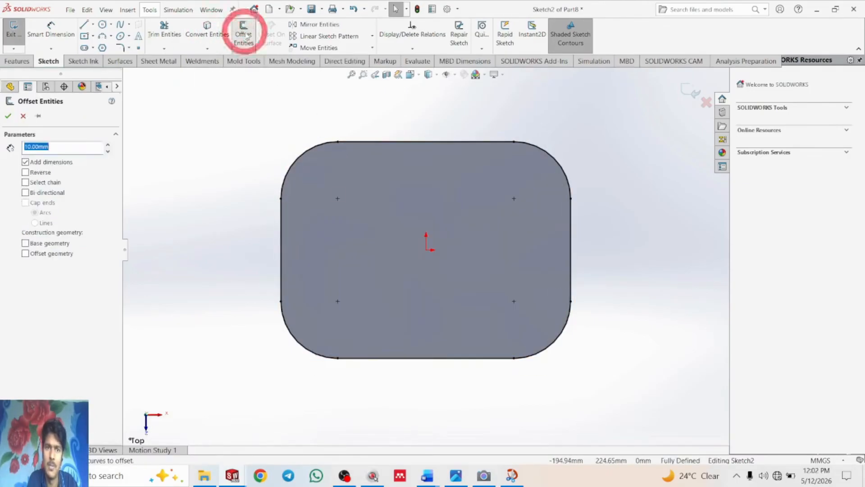
click(318, 147)
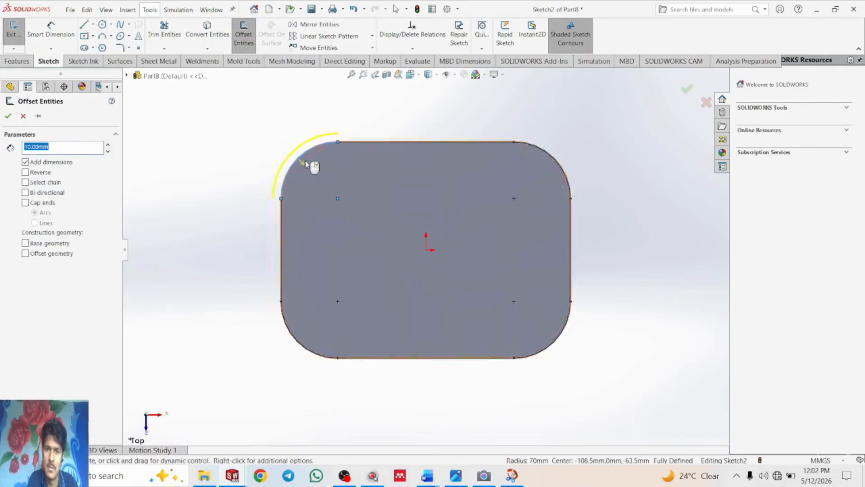
click(35, 182)
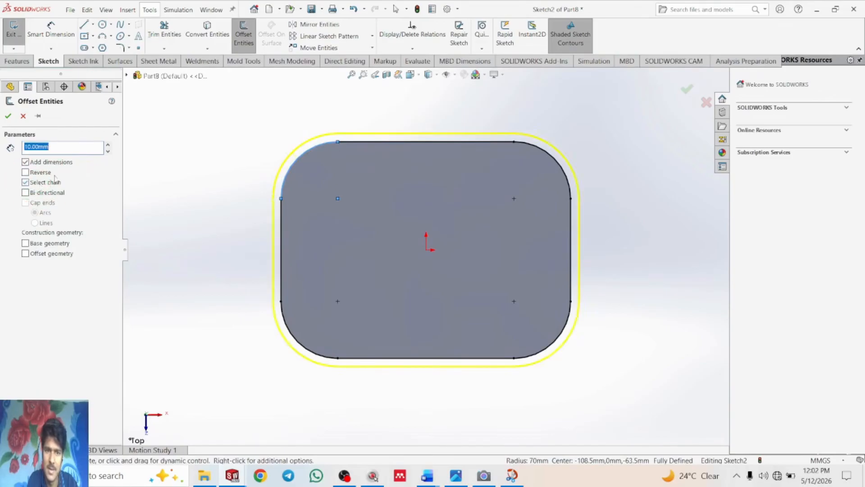
click(36, 173)
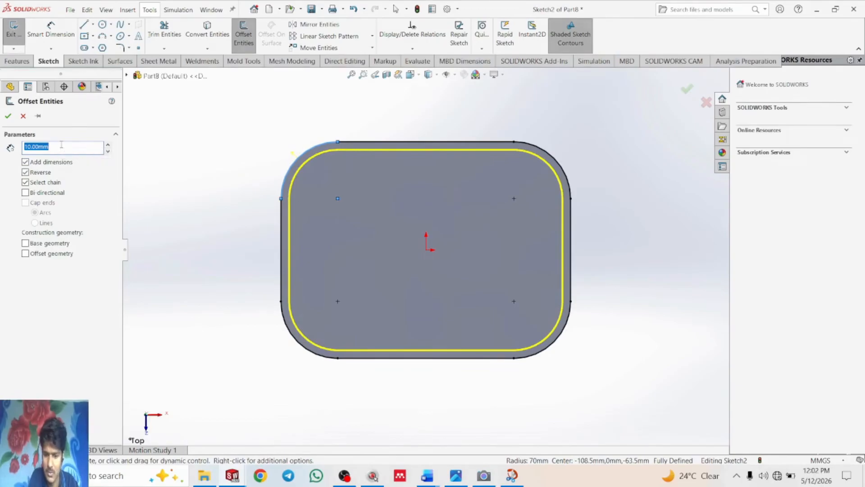
text(3.5)
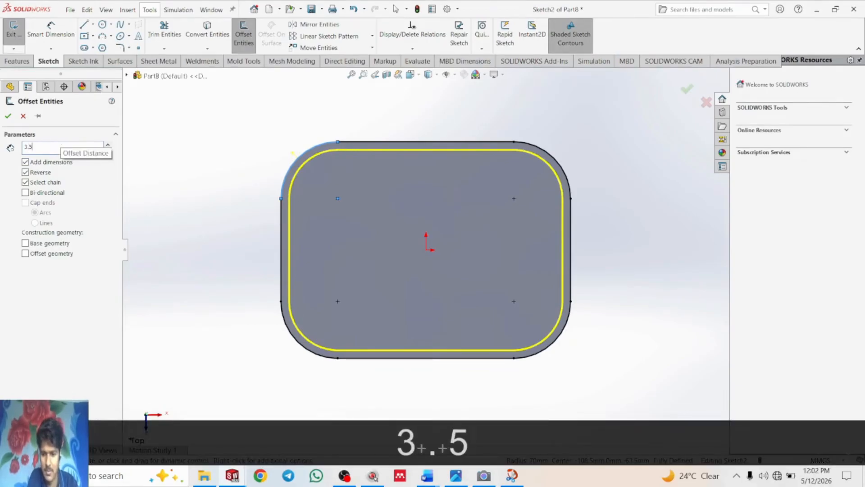
key(Return)
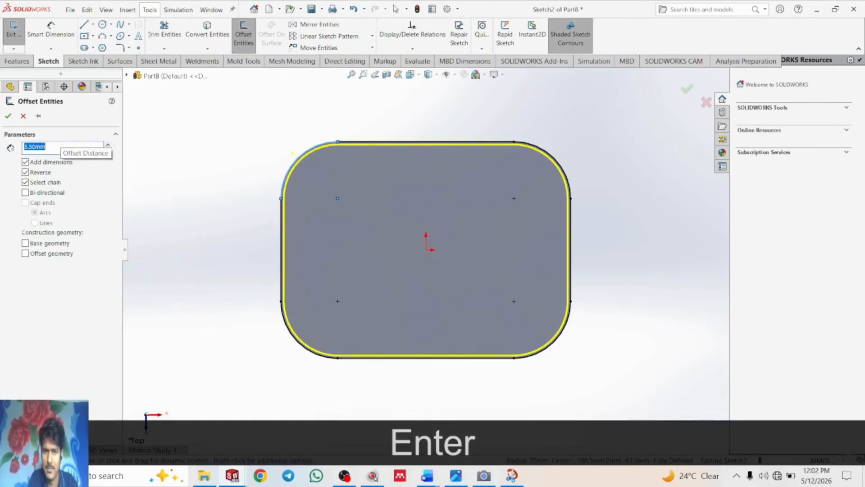
click(8, 115)
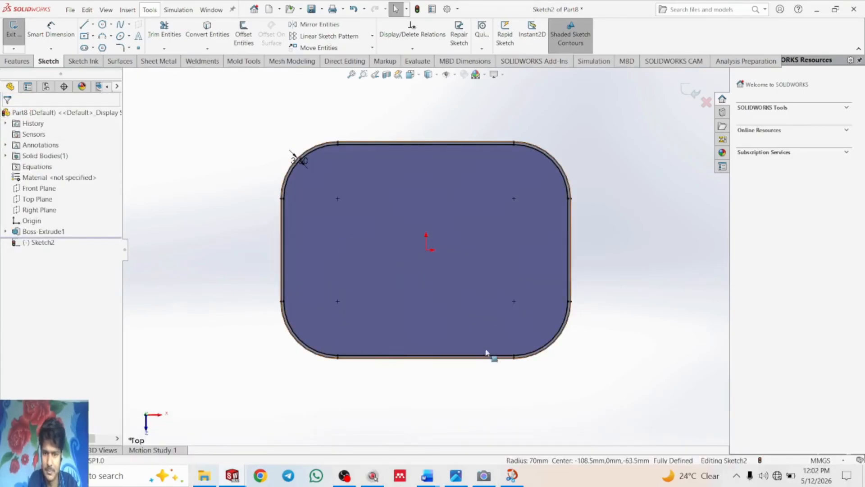
- Extrude the ring between the converted outline and its inward offset as a blind boss 33.5 mm deep to form the tray's walls
key(Up)
key(Up)
key(Up)
key(Up)
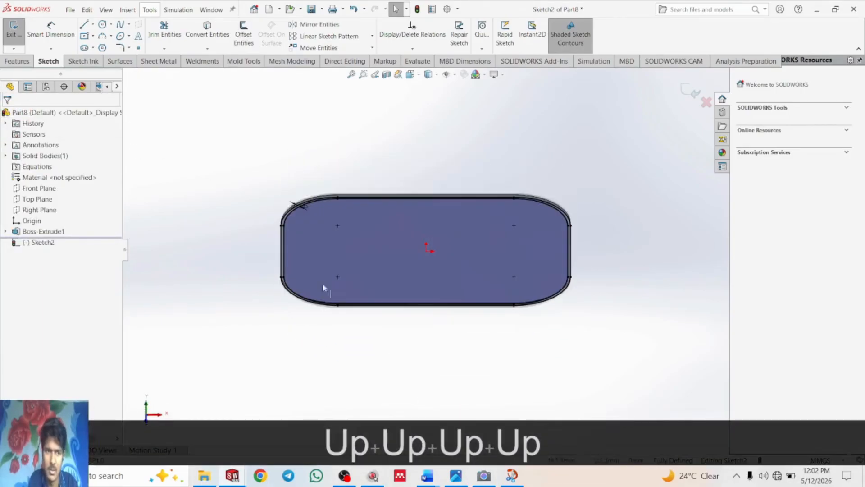
click(17, 60)
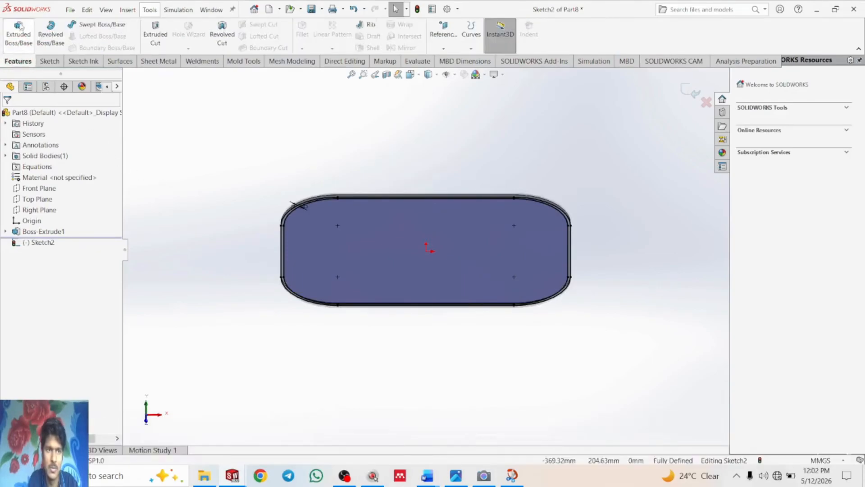
click(18, 31)
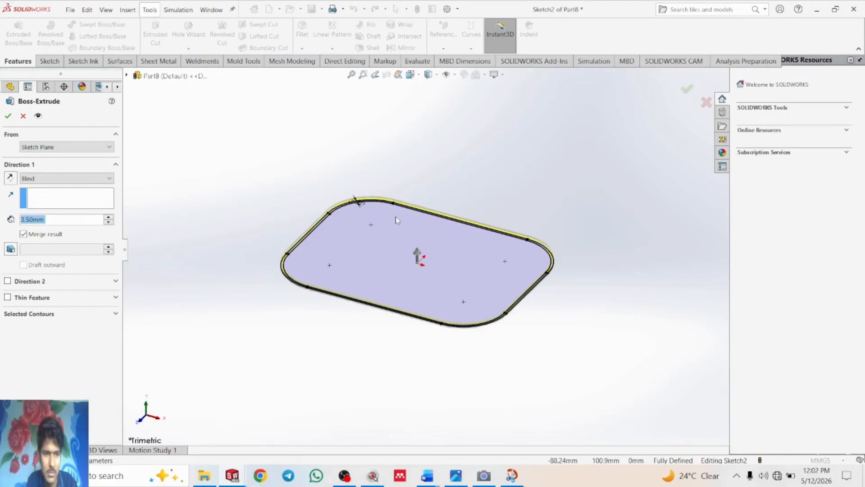
text(33.5)
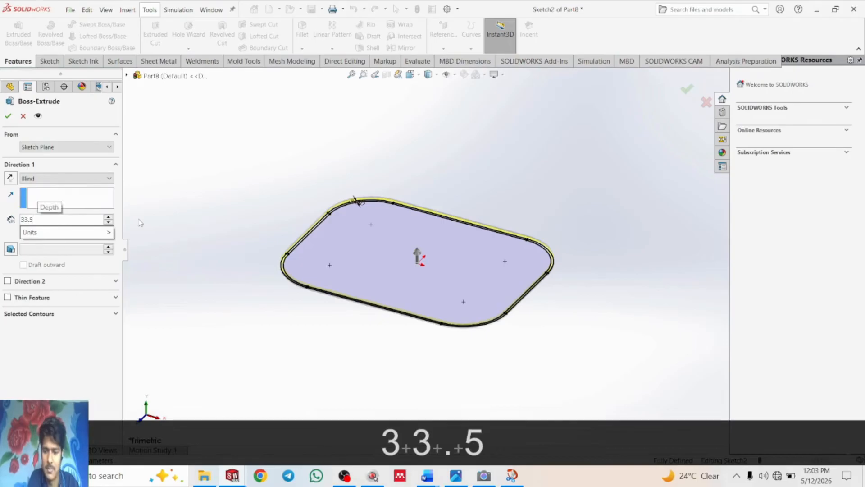
key(Return)
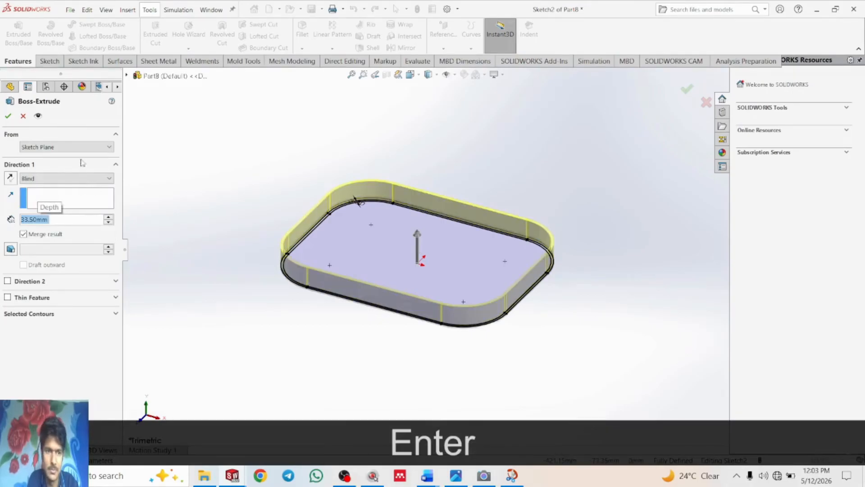
click(8, 117)
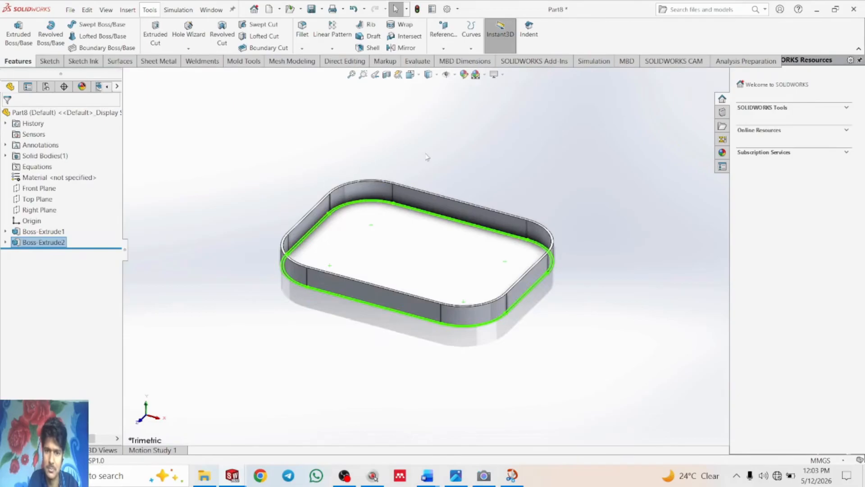
click(427, 154)
- Open a new sketch on the narrow top face of the tray's wall
ctrl+scroll(427, 156, down, 3)
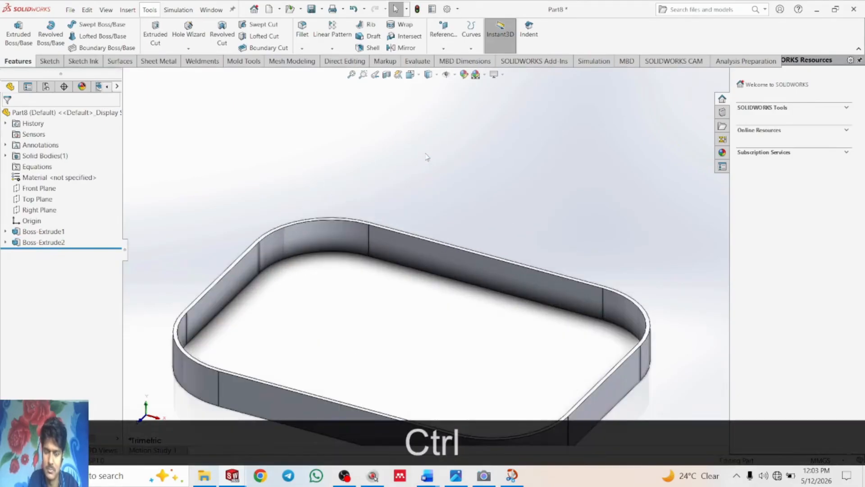
click(448, 247)
click(429, 209)
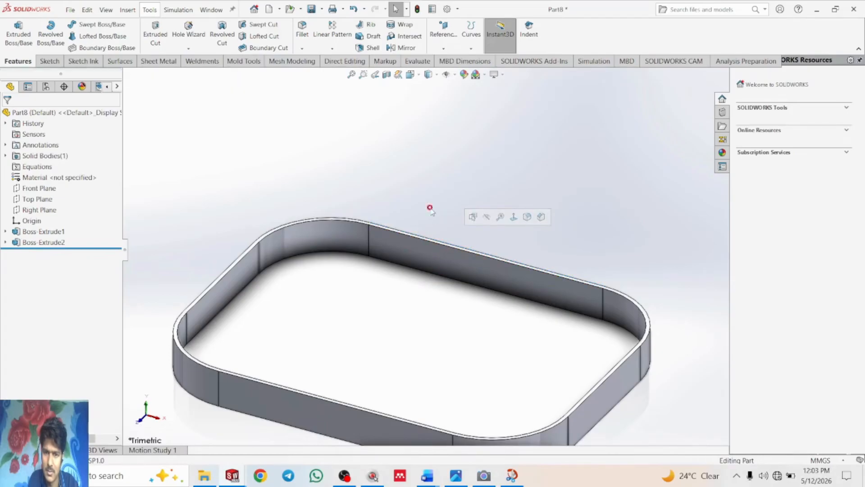
ctrl+scroll(428, 209, down, 4)
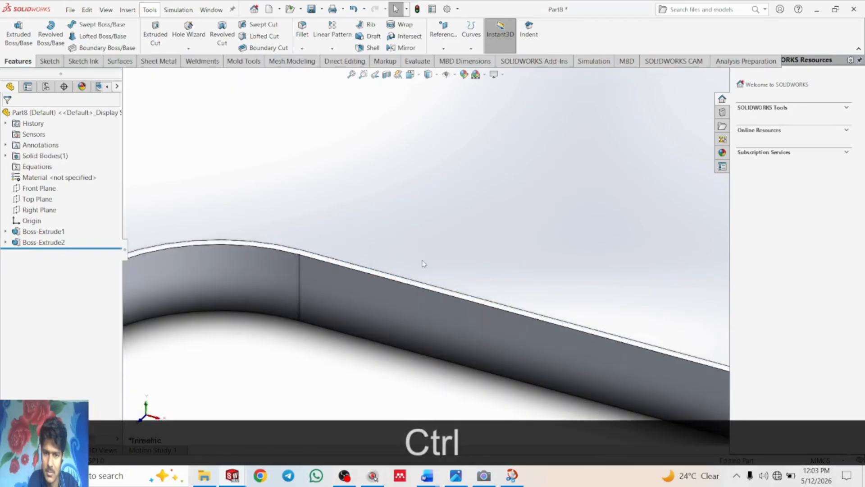
click(413, 282)
click(448, 254)
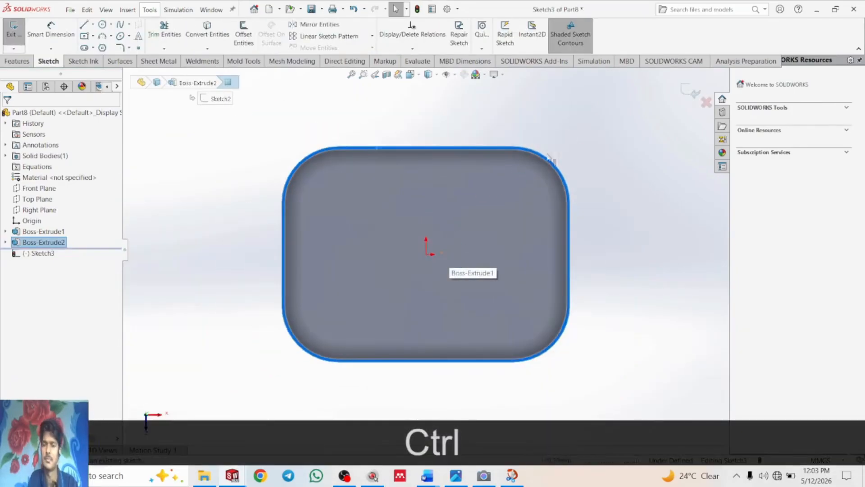
click(571, 158)
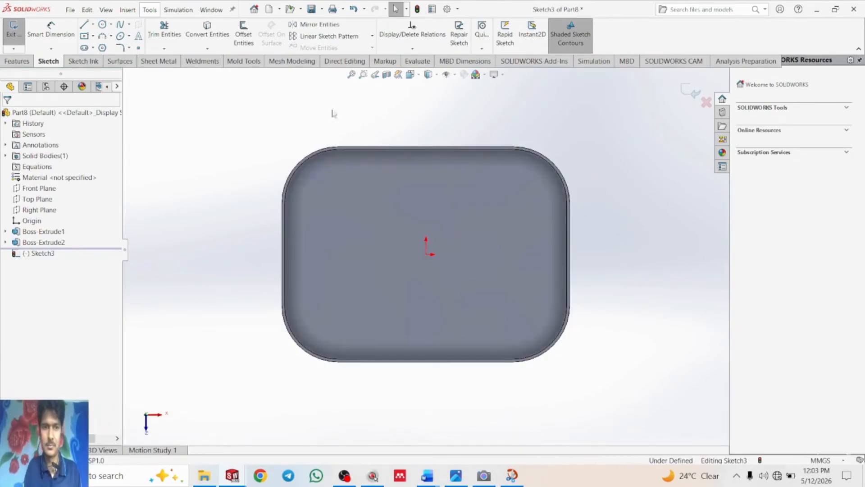
- Convert all eight outer edges of the wall's top face into sketch entities
click(206, 28)
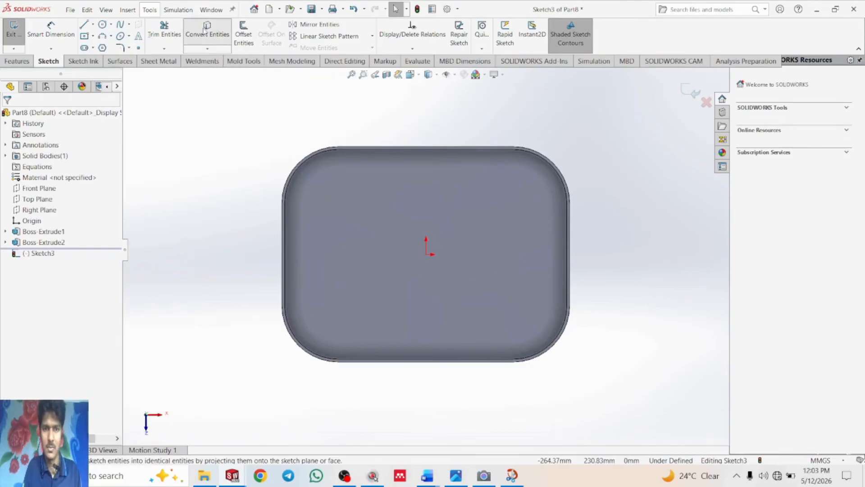
click(313, 153)
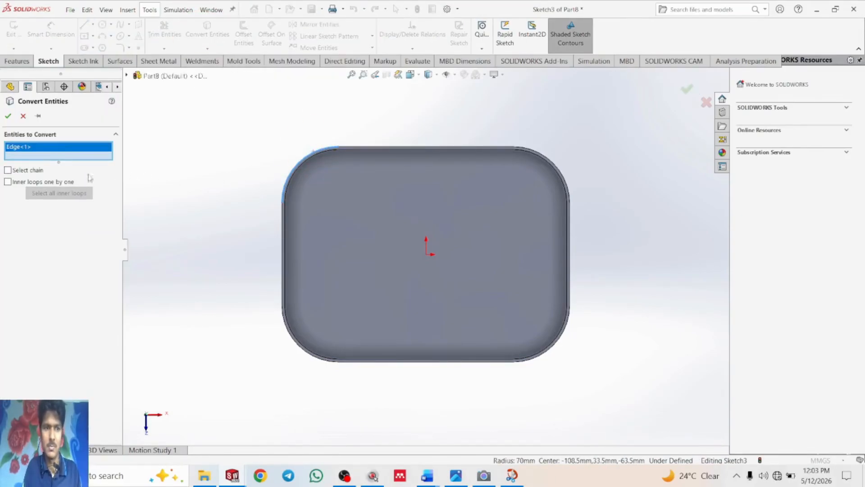
click(25, 173)
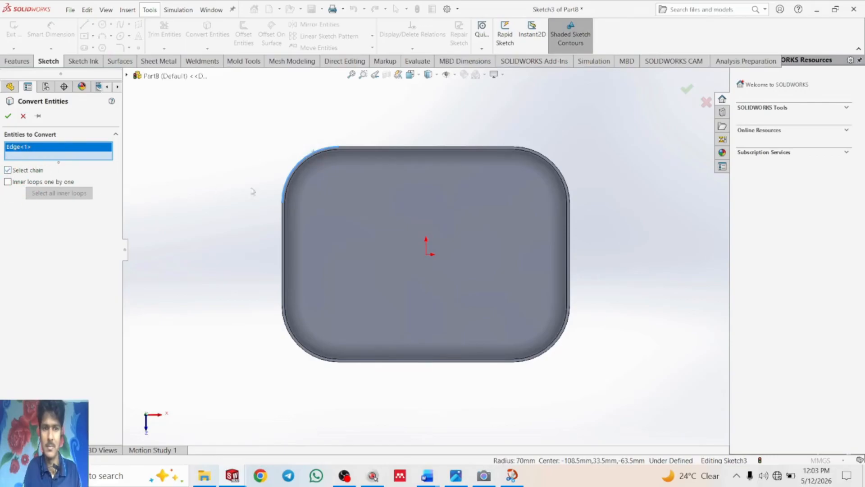
click(379, 147)
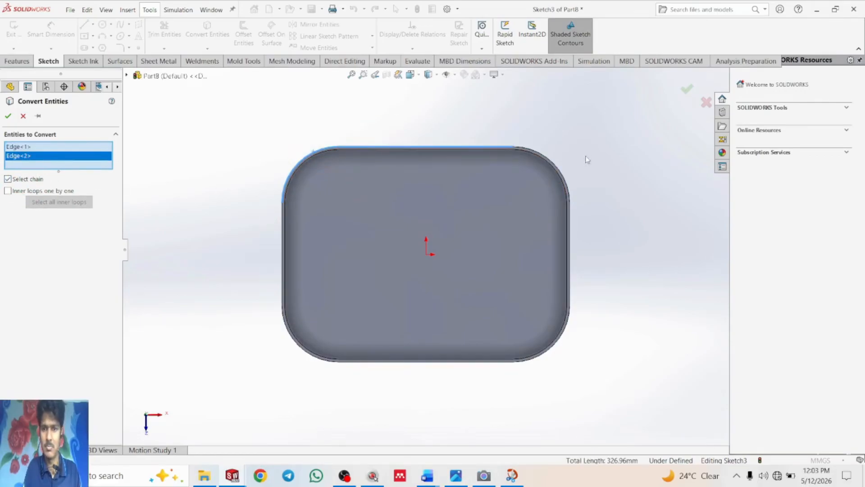
click(555, 167)
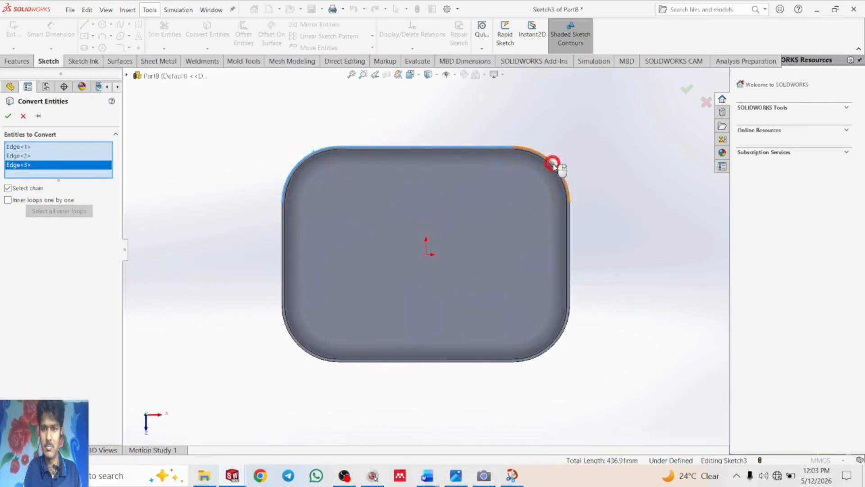
click(568, 216)
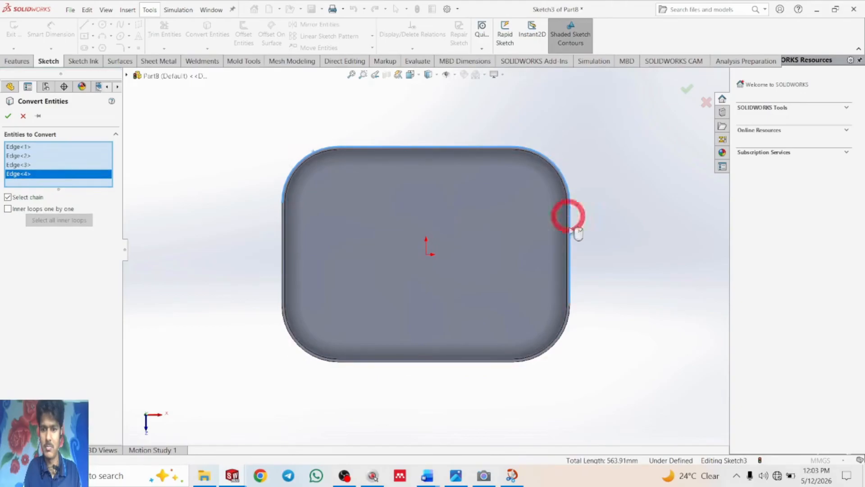
click(568, 325)
click(488, 362)
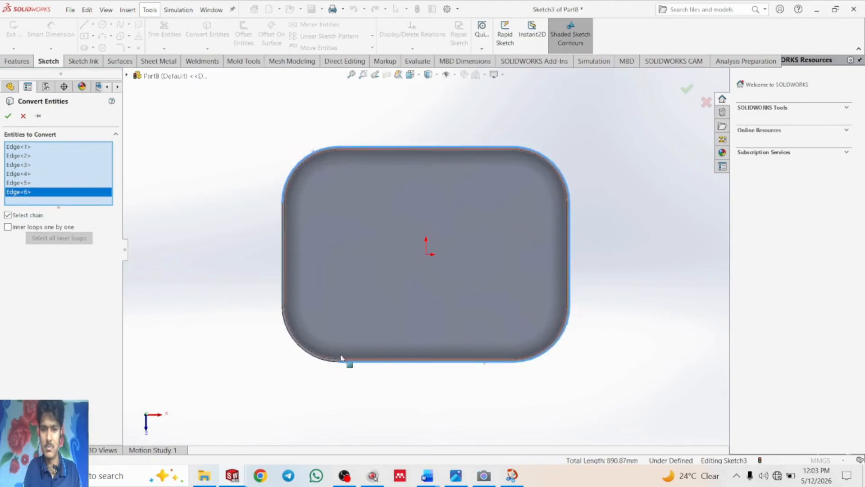
click(321, 358)
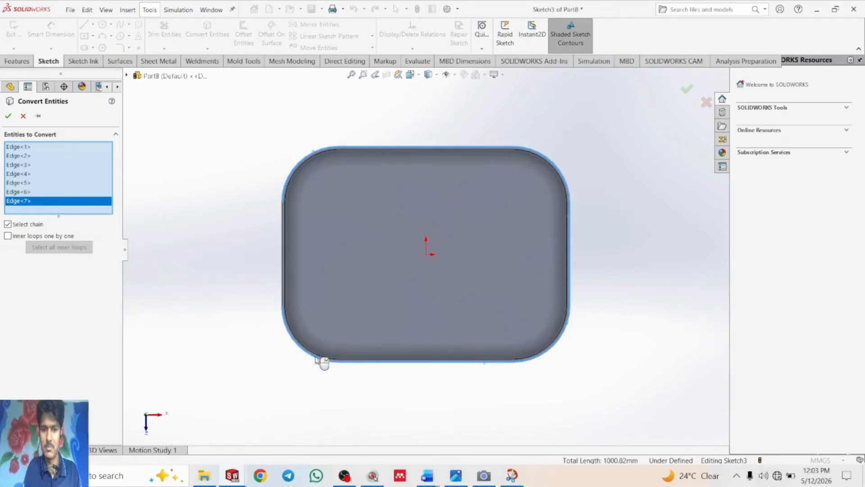
click(280, 256)
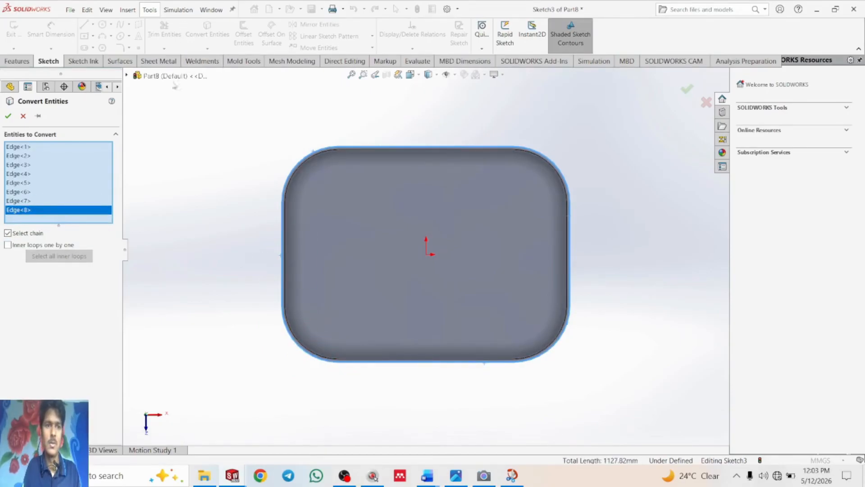
click(8, 116)
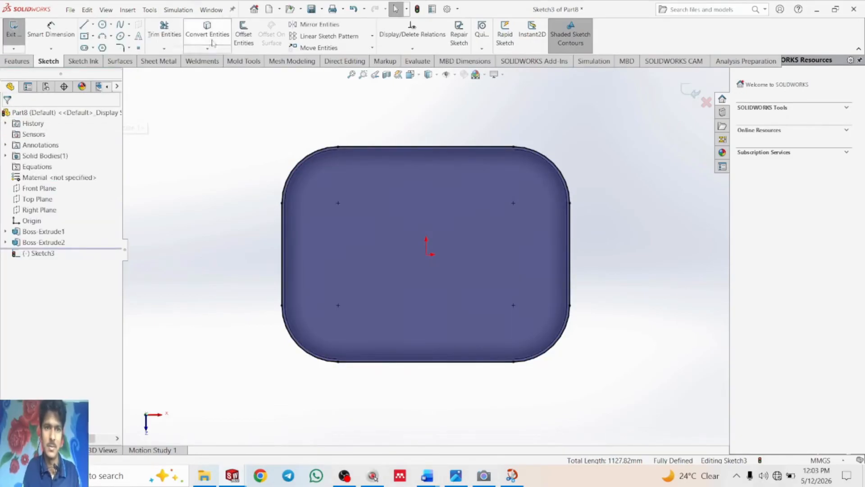
- Offset the whole converted outline 16.5 mm outward using chain selection
click(246, 40)
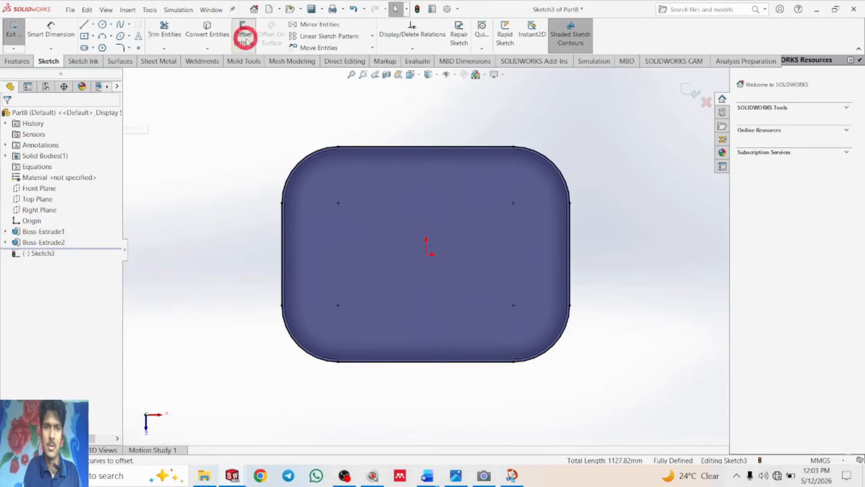
click(357, 148)
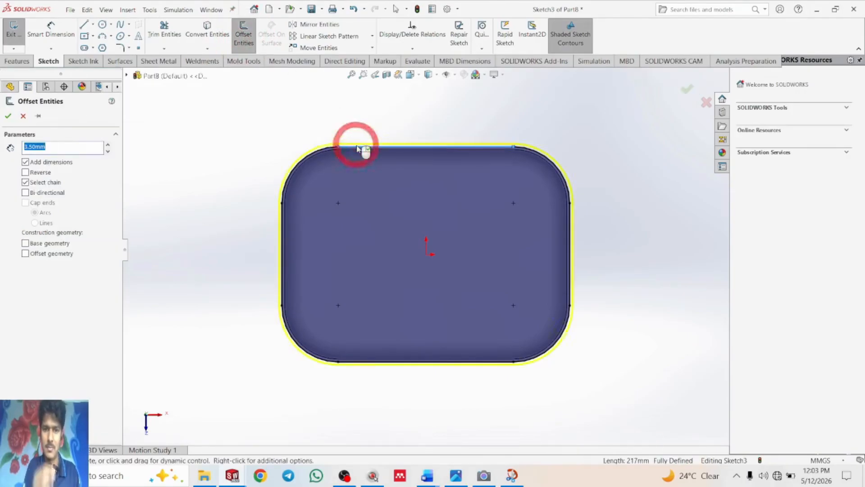
text(16.5)
key(Return)
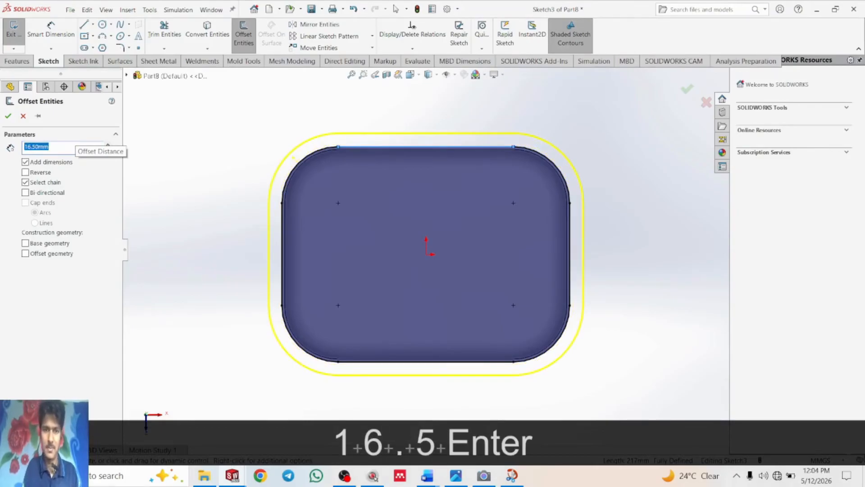
click(8, 116)
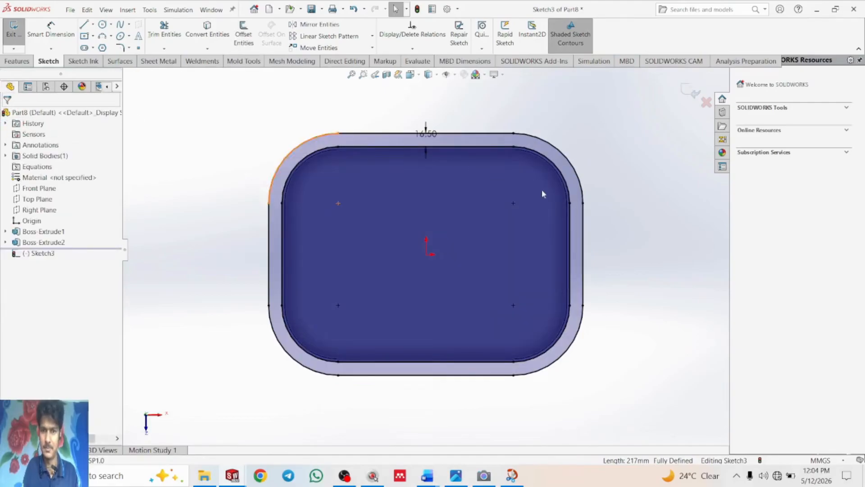
- Extrude the rim profile as a blind boss 3.5 mm deep in the reversed, downward direction
key(Up)
key(Up)
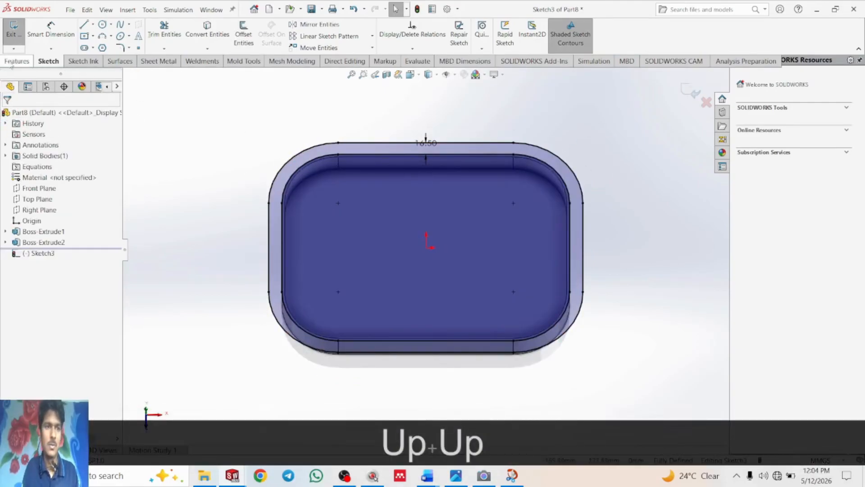
click(17, 61)
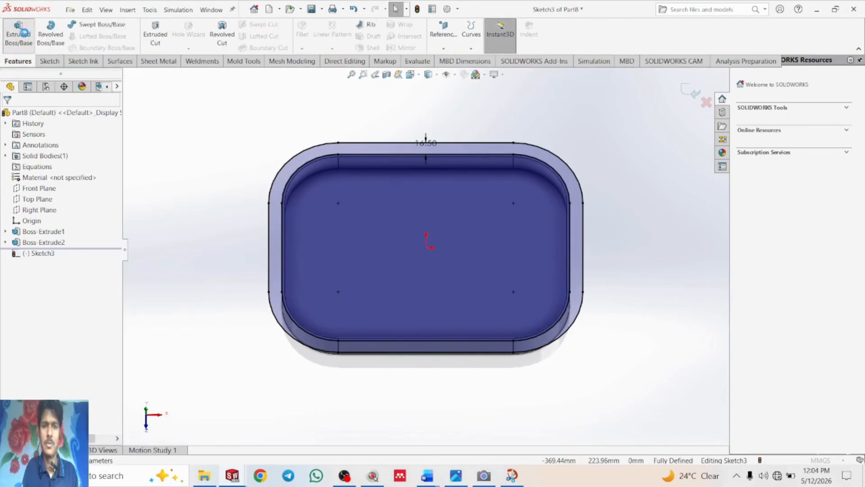
click(23, 32)
scroll(410, 194, up, 3)
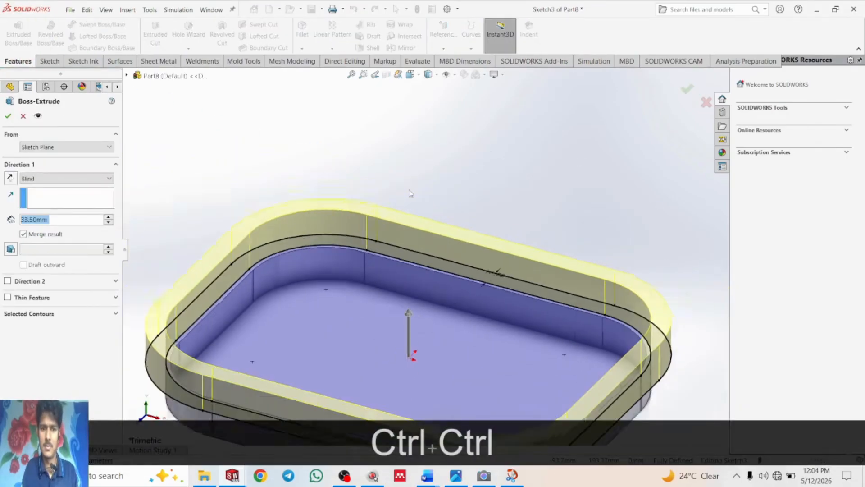
click(10, 178)
click(57, 219)
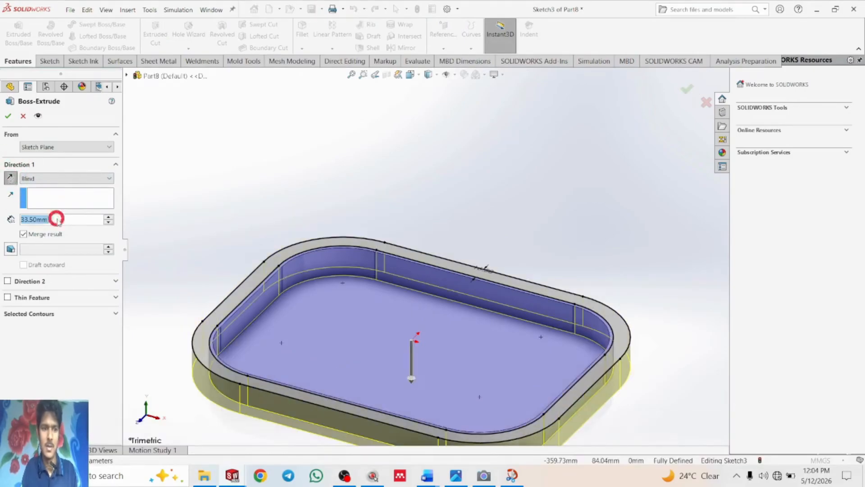
text(3.3)
key(BackSpace)
text(5)
key(Return)
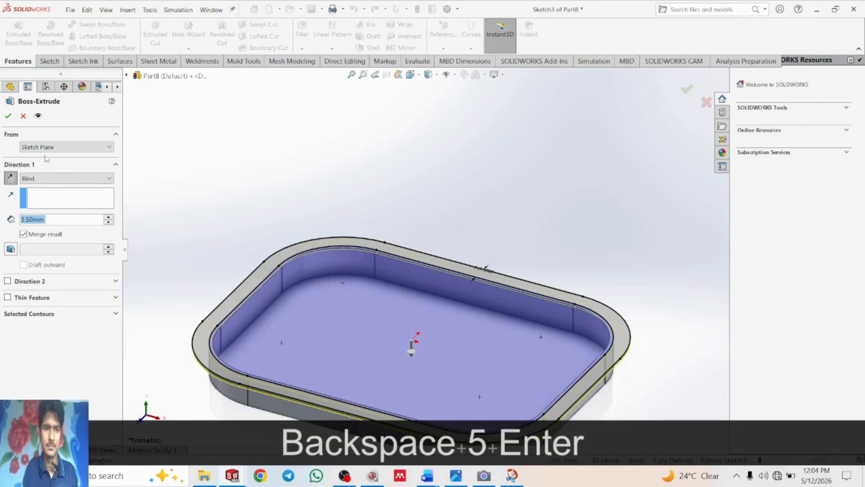
ctrl+scroll(419, 291, up, 3)
click(478, 239)
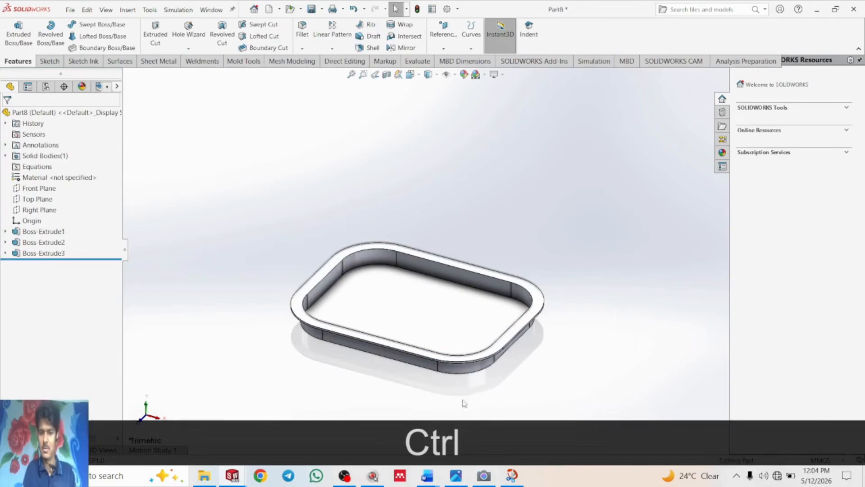
- Check the reference drawing's fillet radii, and fillet the inner and outer bottom edges of the tray wall with a 13.5 mm radius
click(456, 475)
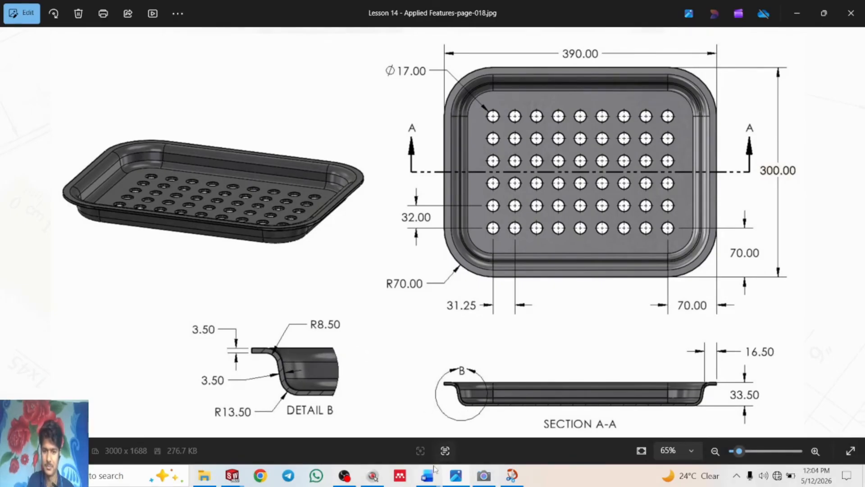
click(488, 481)
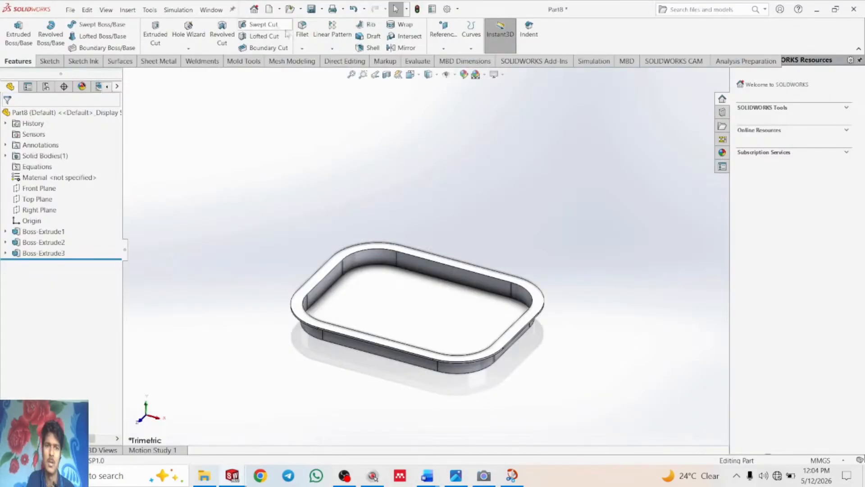
click(367, 267)
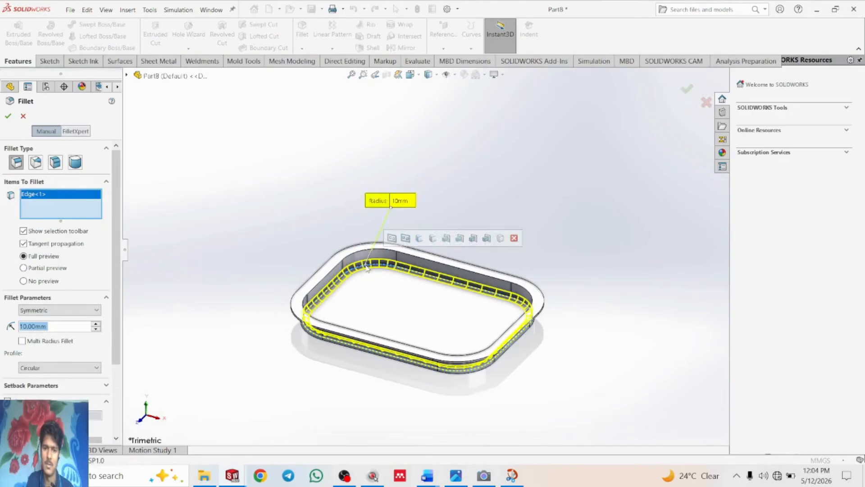
click(310, 335)
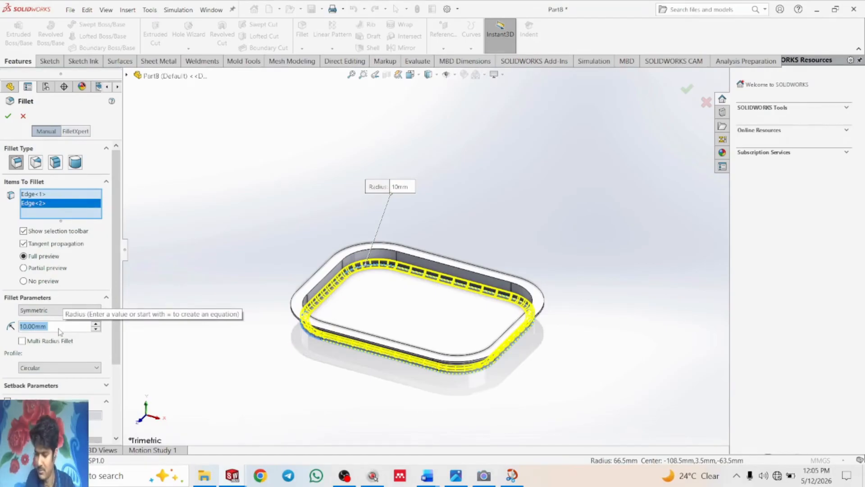
text(1)
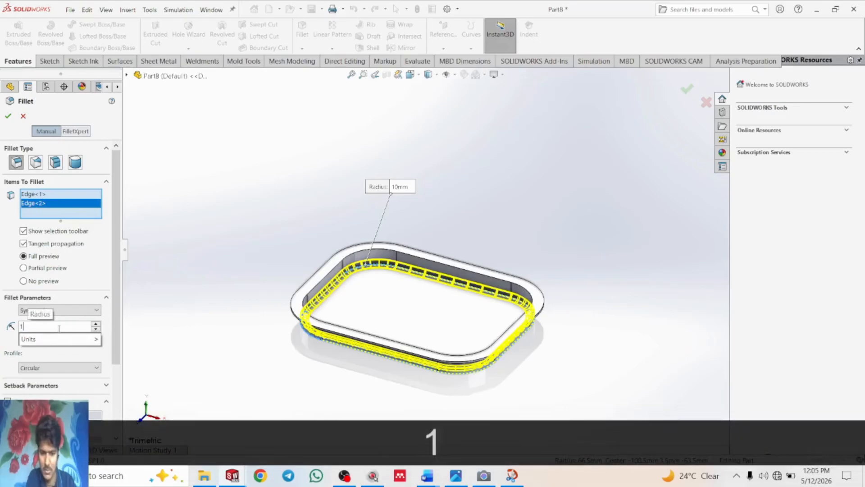
text(3.5)
key(Return)
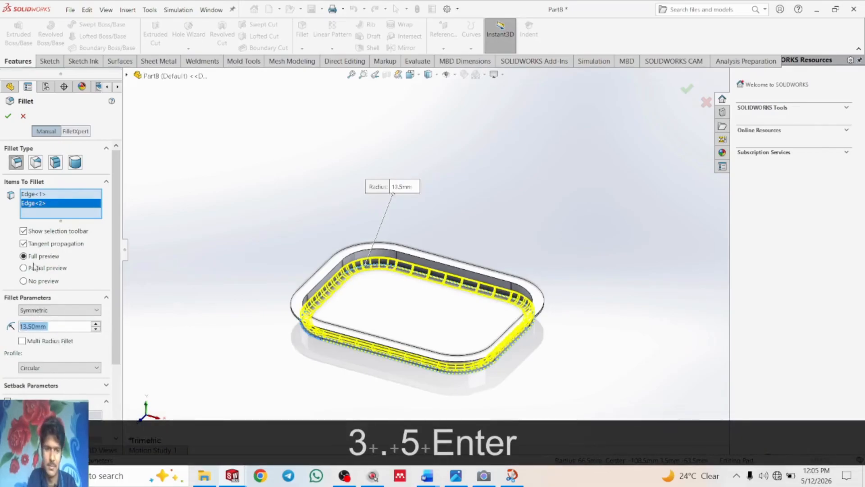
click(9, 115)
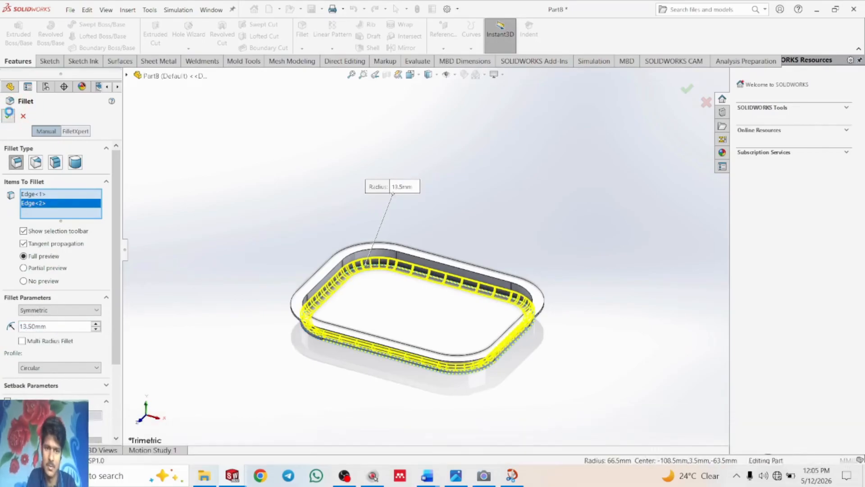
- Fillet the wall's inner top edge and the outer edge where the wall meets the rim's underside with an 8.5 mm radius
click(302, 27)
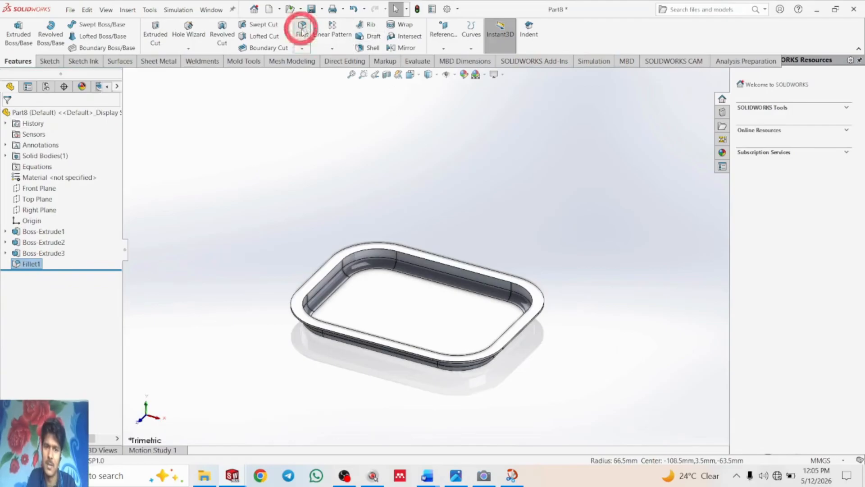
click(330, 275)
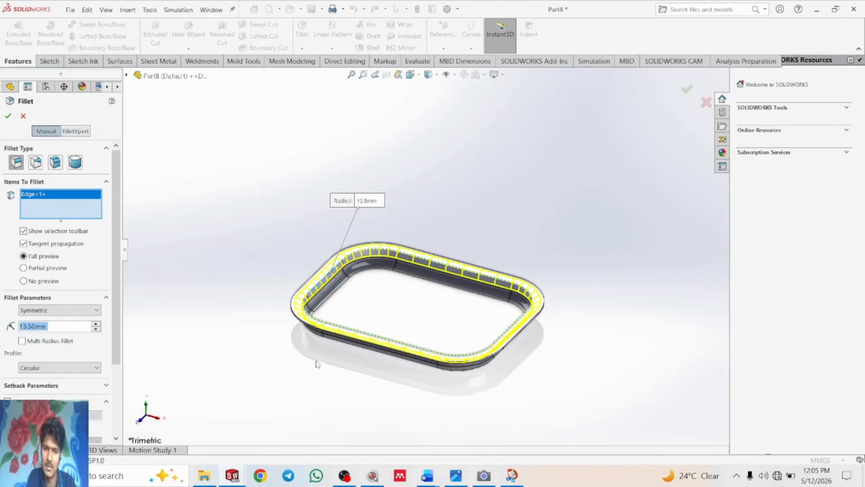
key(Up)
key(Up)
key(Up)
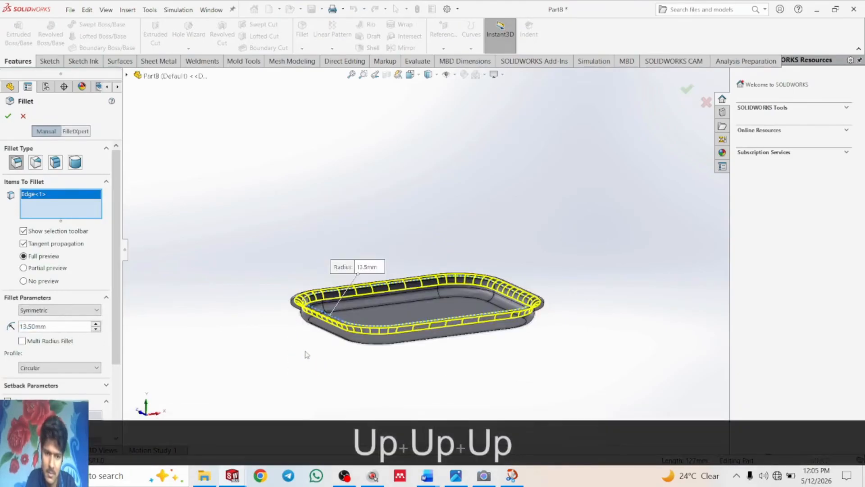
click(314, 298)
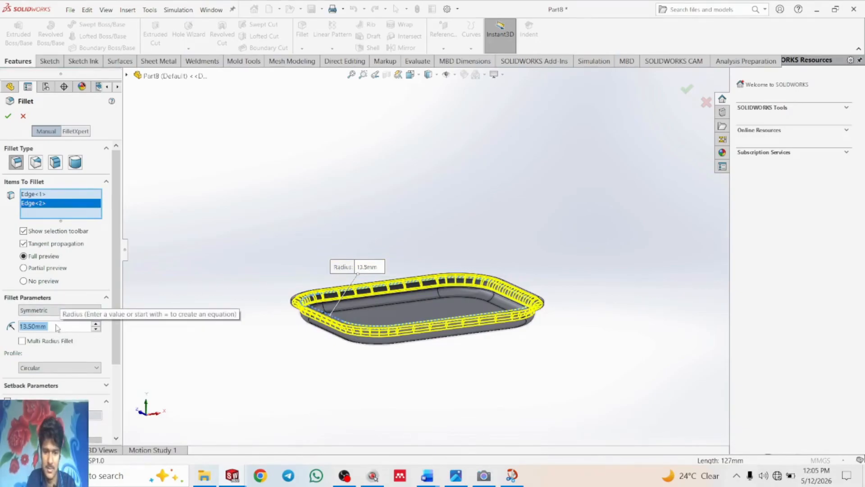
text(8.)
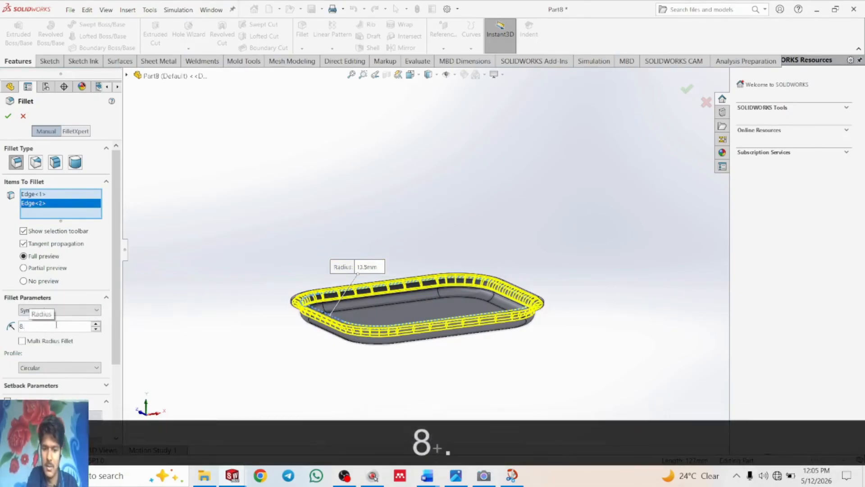
text(5)
key(Return)
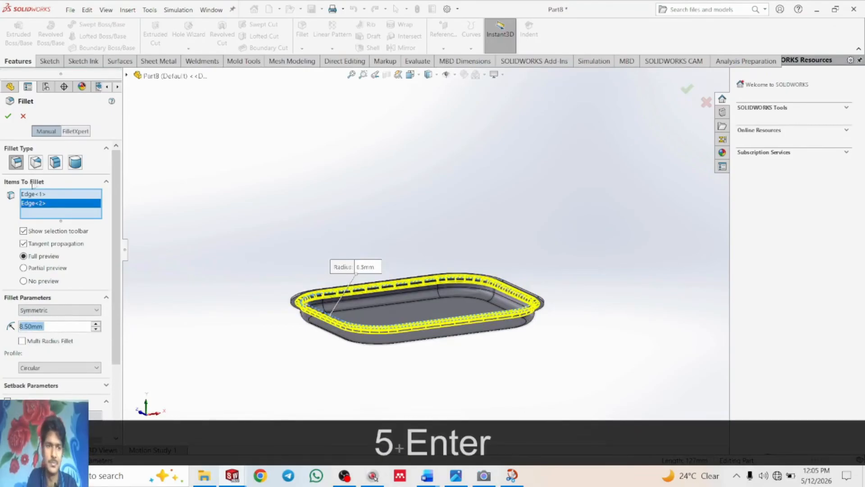
click(9, 116)
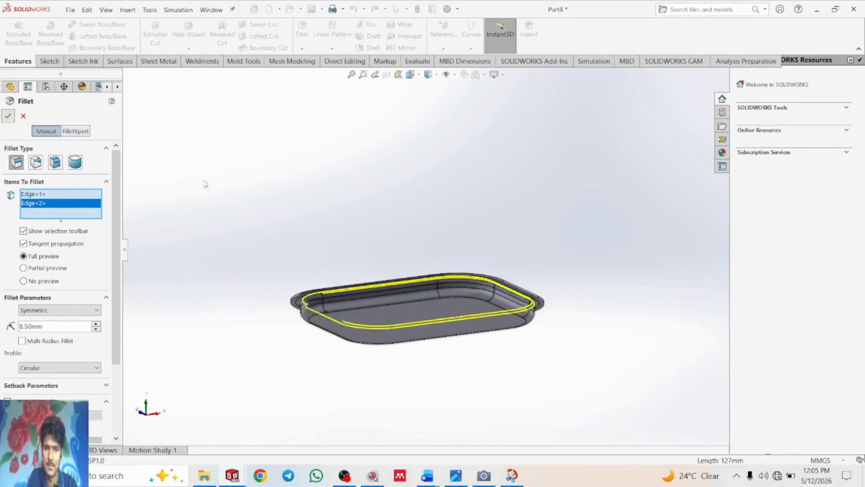
- Inspect the filleted tray from several angles and check the hole diameter and spacing in the reference drawing
click(411, 204)
key(Down)
key(Down)
key(Down)
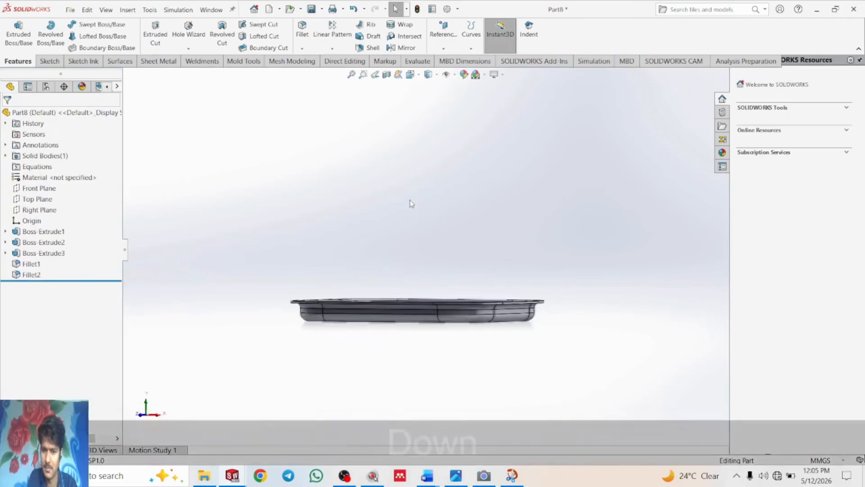
key(Down)
key(Right)
key(Right)
key(Right)
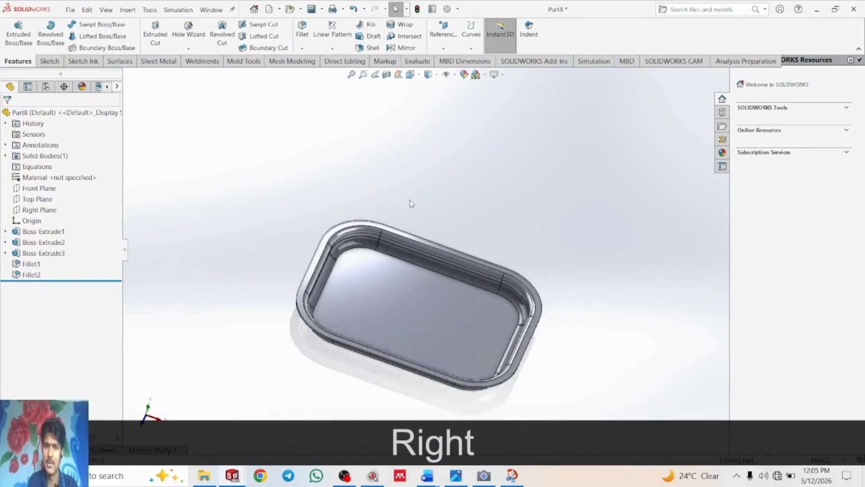
key(Left)
key(Left)
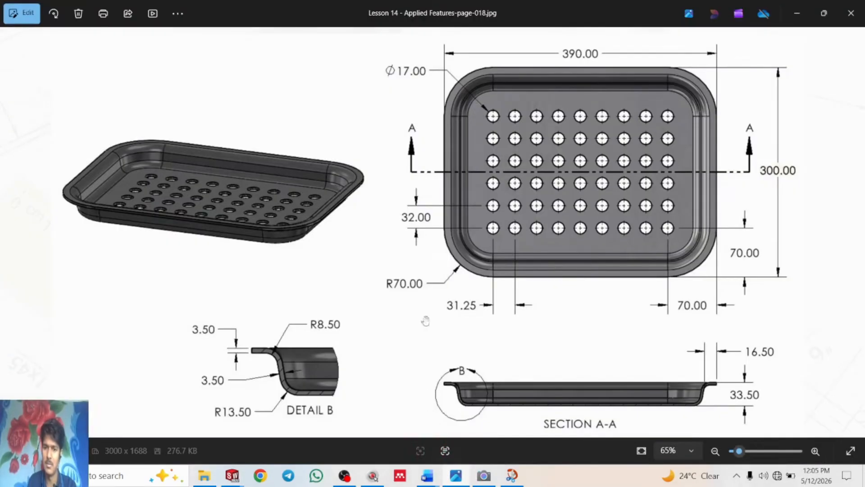
click(456, 475)
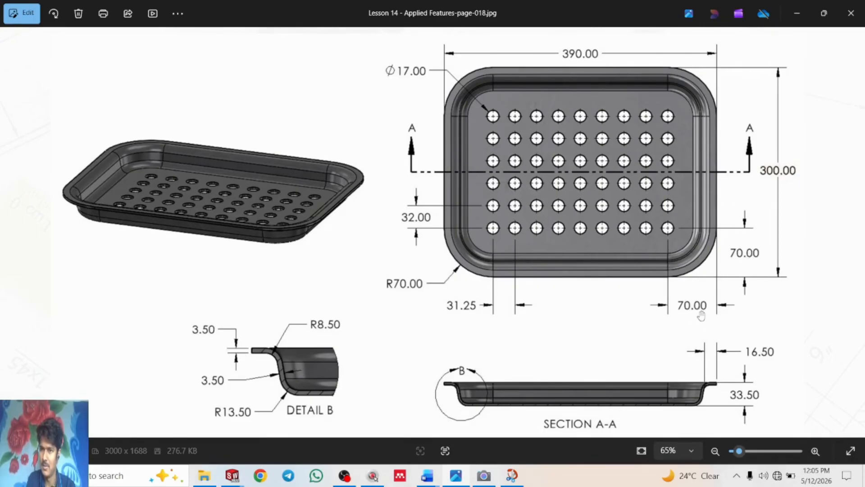
click(797, 13)
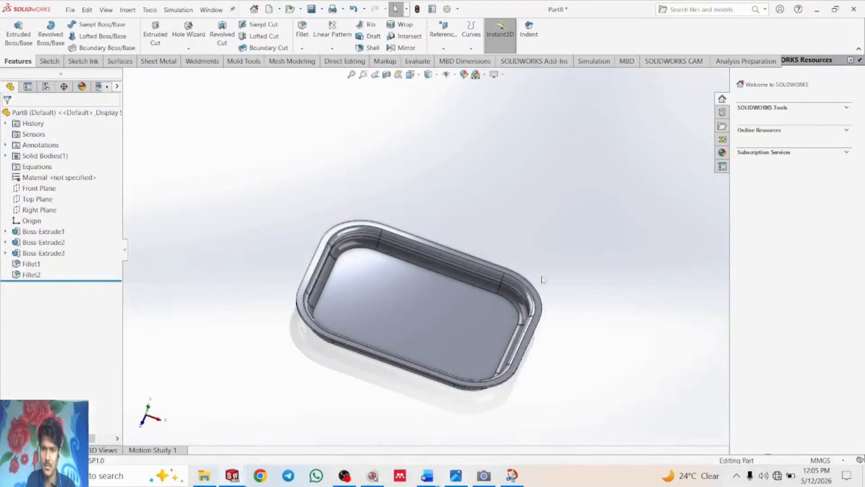
- Sketch a 17 mm diameter circle on the tray's inner floor, near its lower right corner
click(439, 328)
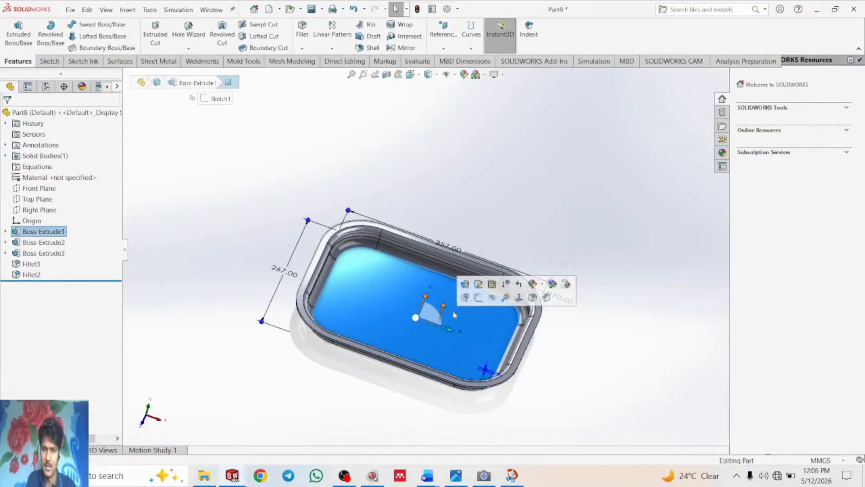
click(477, 296)
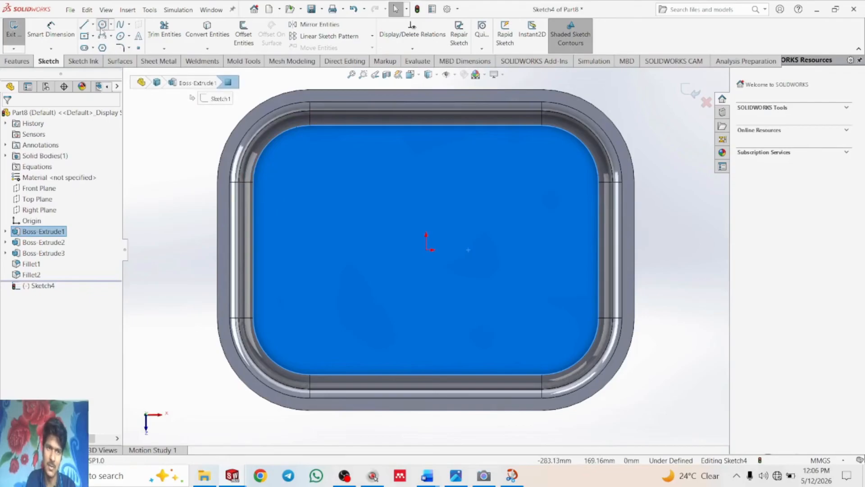
click(102, 25)
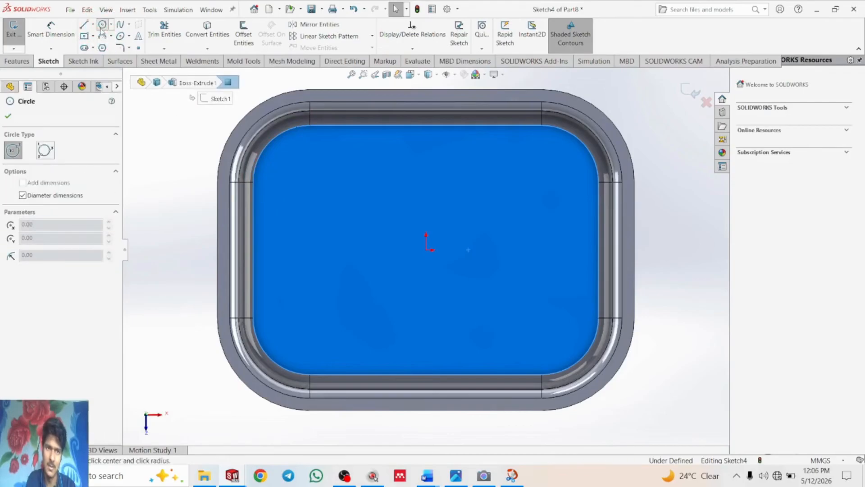
click(547, 329)
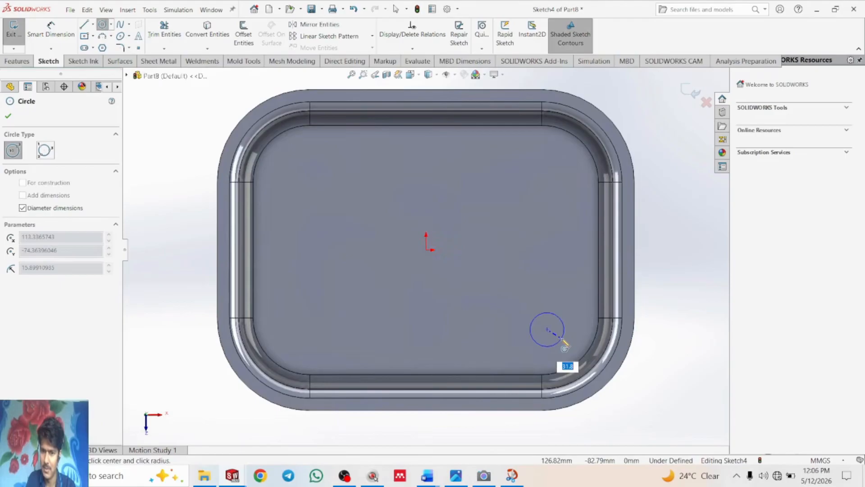
text(17)
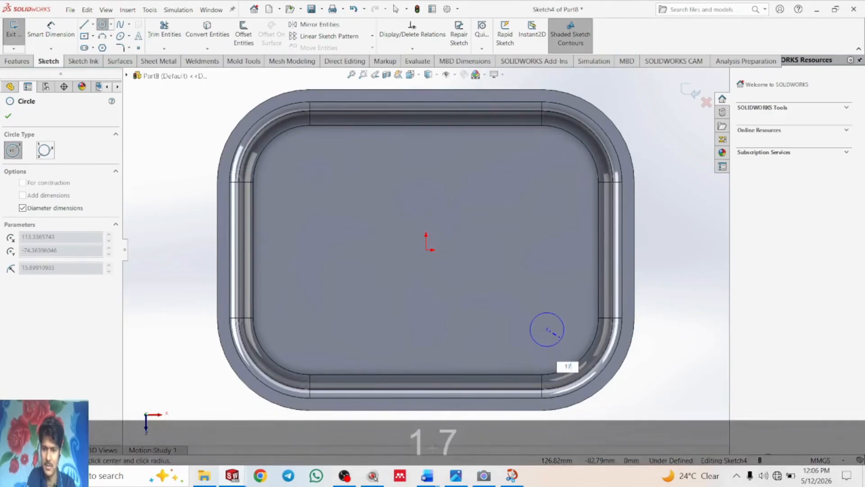
key(Return)
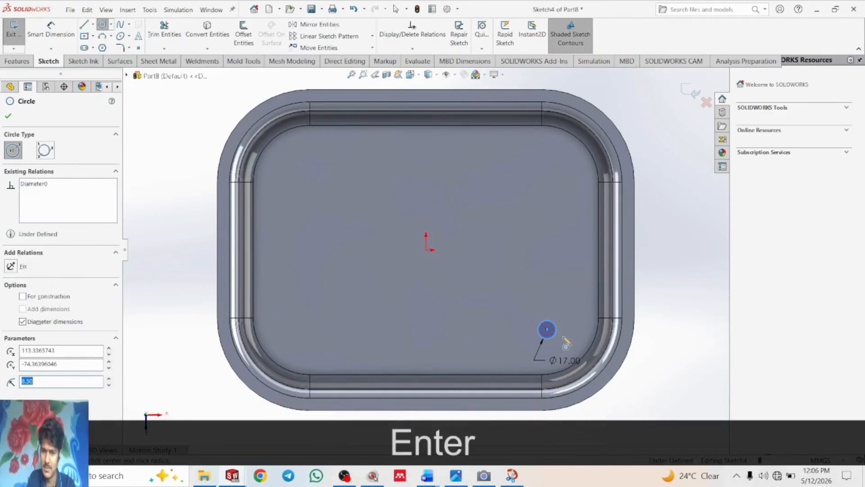
key(Escape)
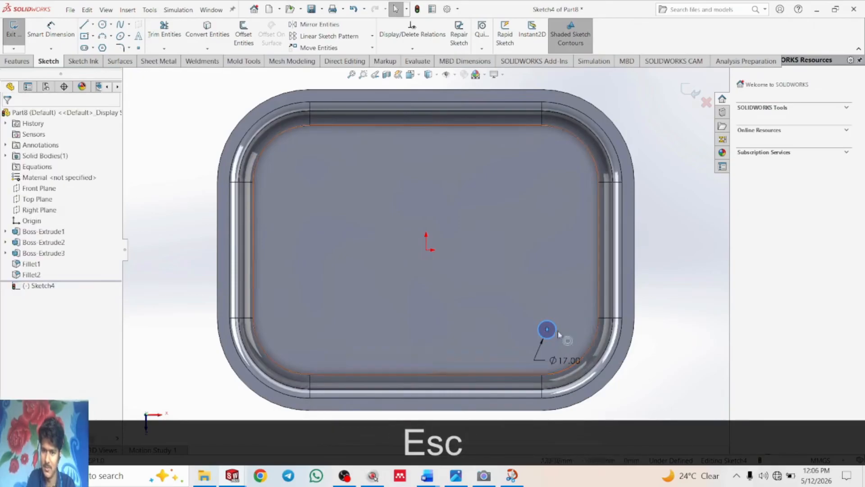
- Dimension the circle's centre 70 mm horizontally from the rim's right outer edge
click(48, 26)
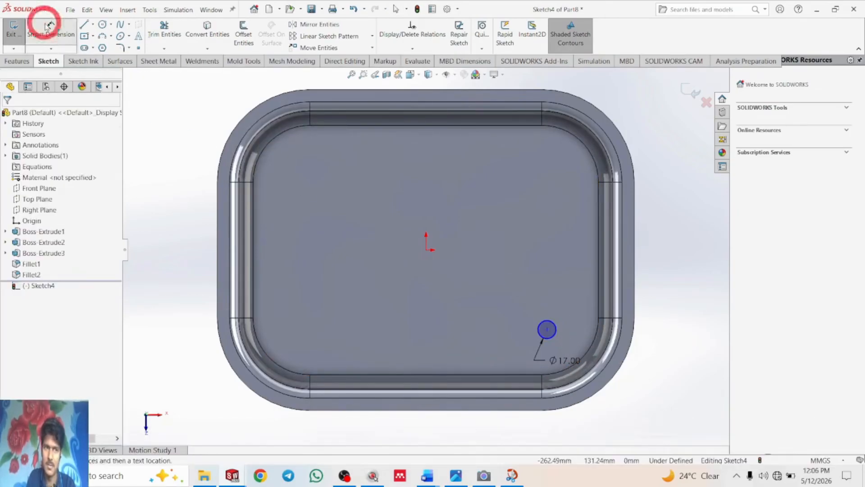
click(547, 331)
click(635, 316)
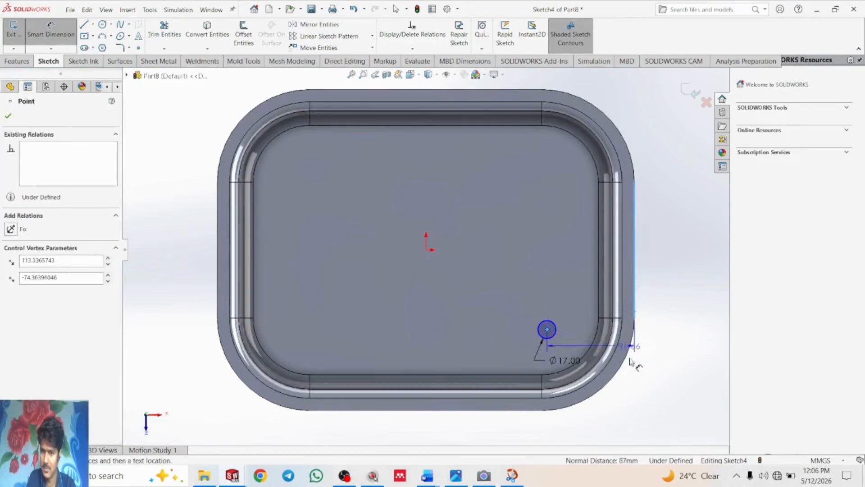
click(587, 311)
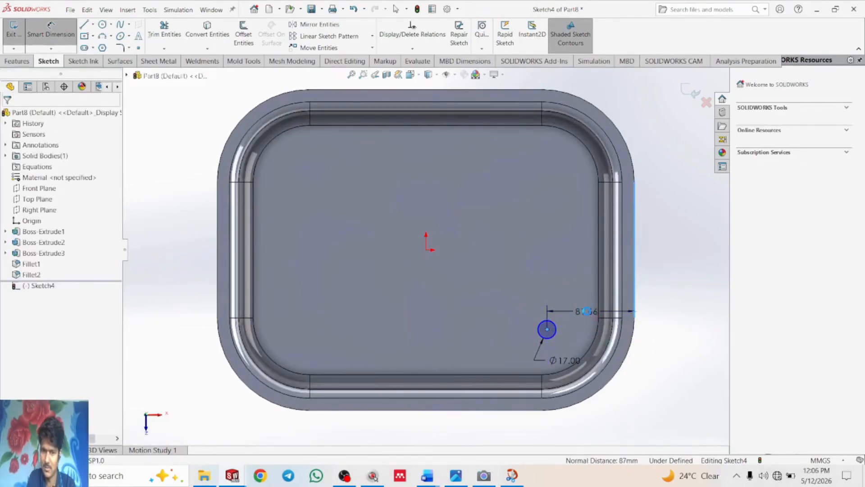
text(70)
key(Return)
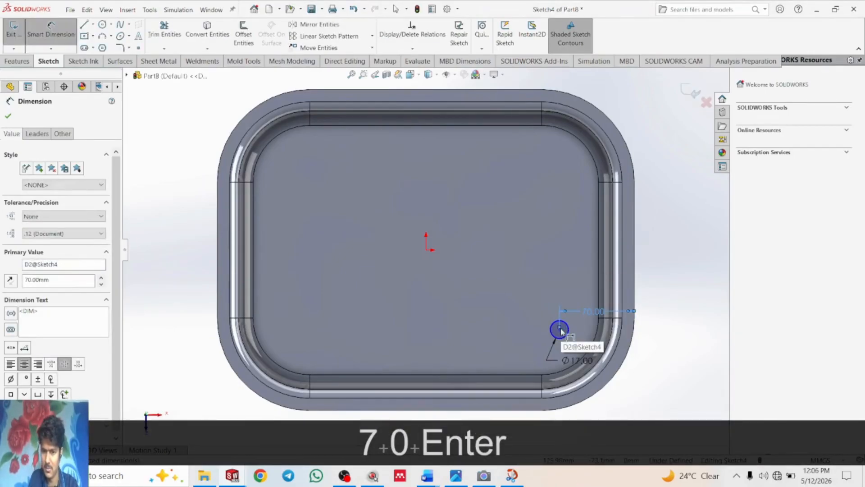
key(Escape)
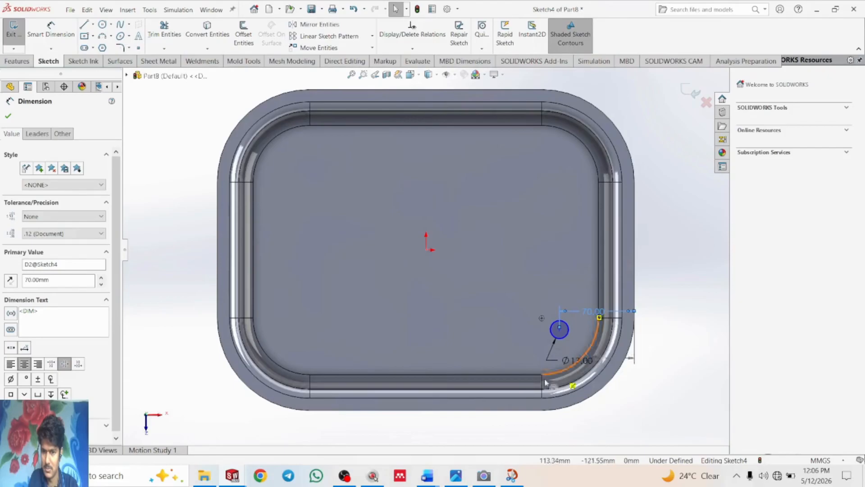
- Dimension the circle's centre 70 mm vertically from the rim's lower outer edge
click(559, 329)
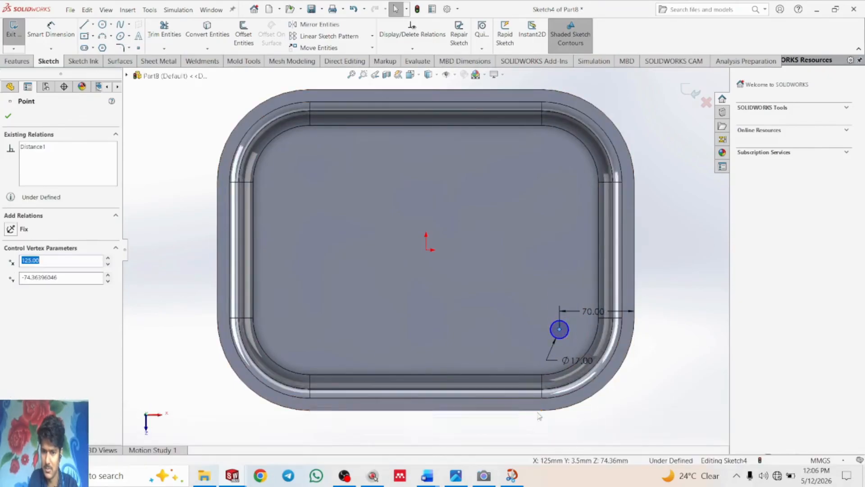
click(52, 31)
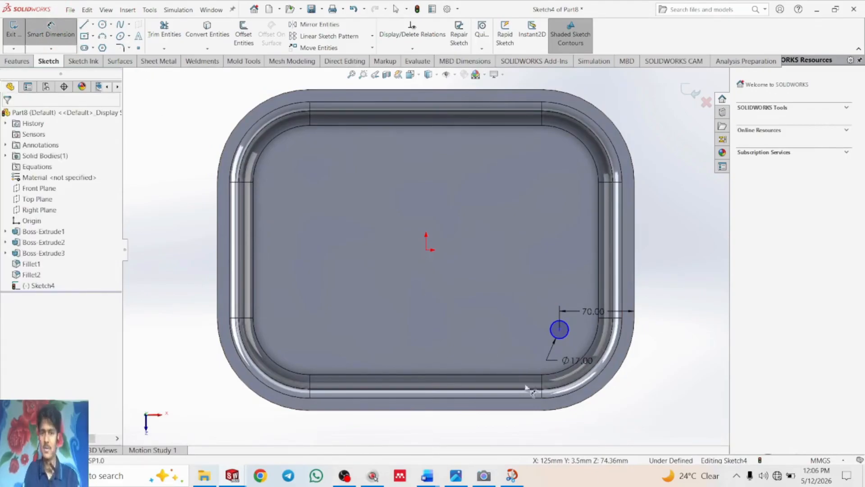
click(526, 408)
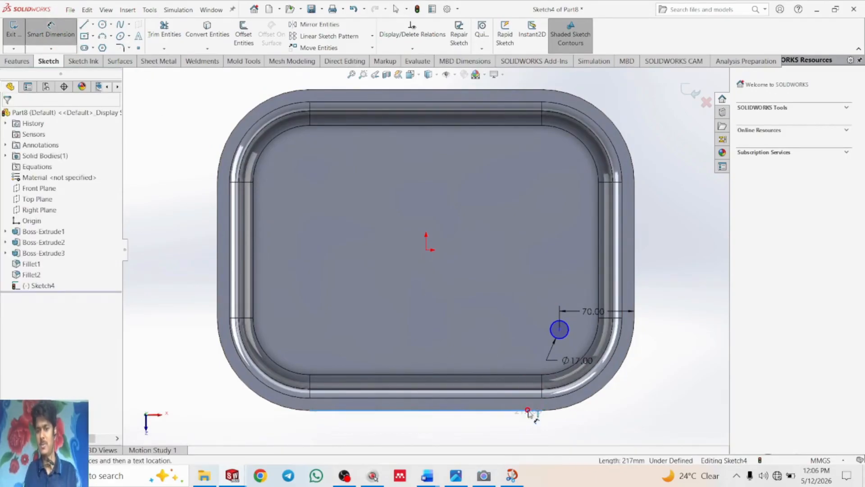
click(560, 329)
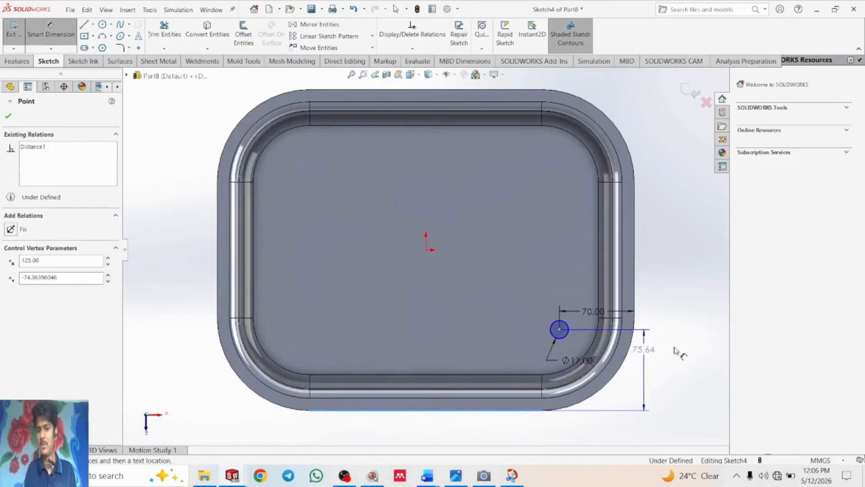
click(677, 353)
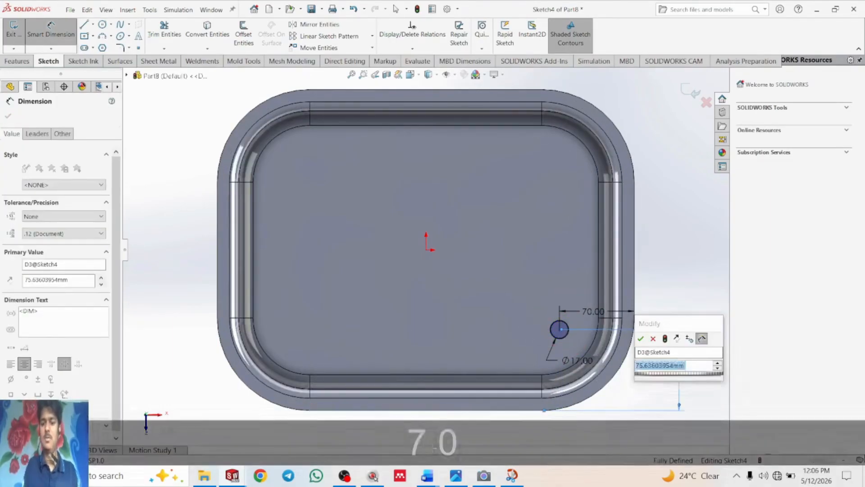
text(70)
key(Return)
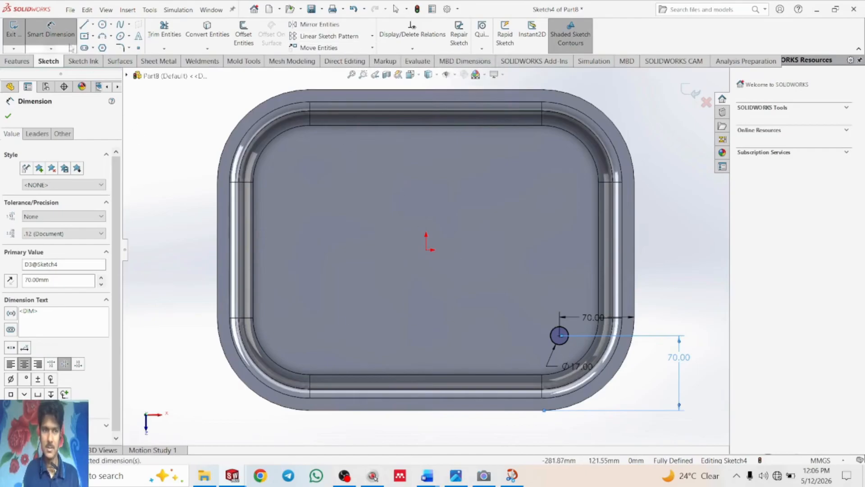
click(11, 62)
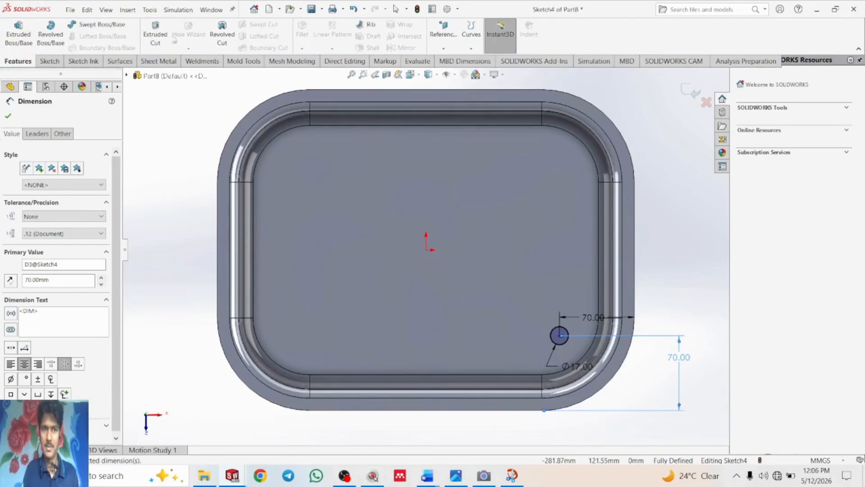
click(141, 33)
click(96, 25)
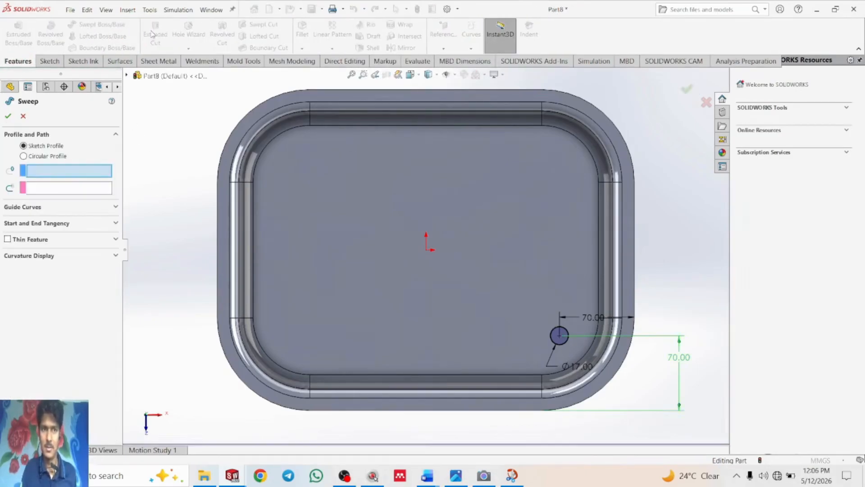
click(23, 116)
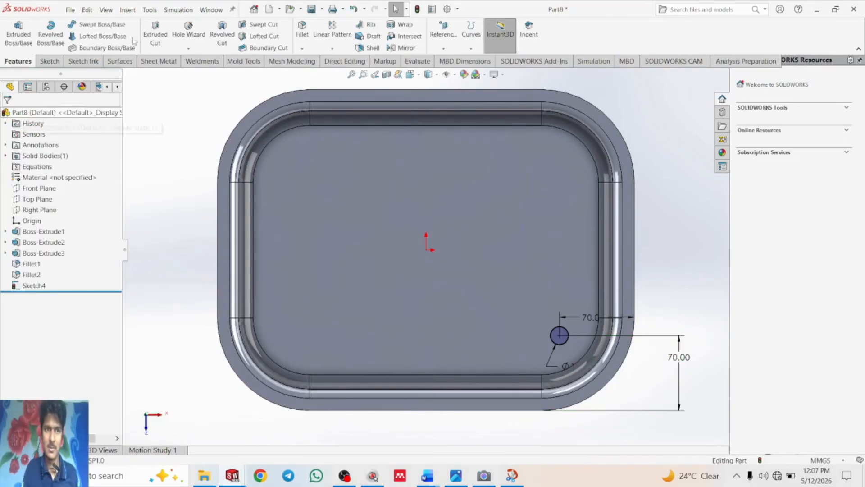
- Cut the 17 mm circle through the tray floor with an Extruded Cut set to Through All
click(155, 32)
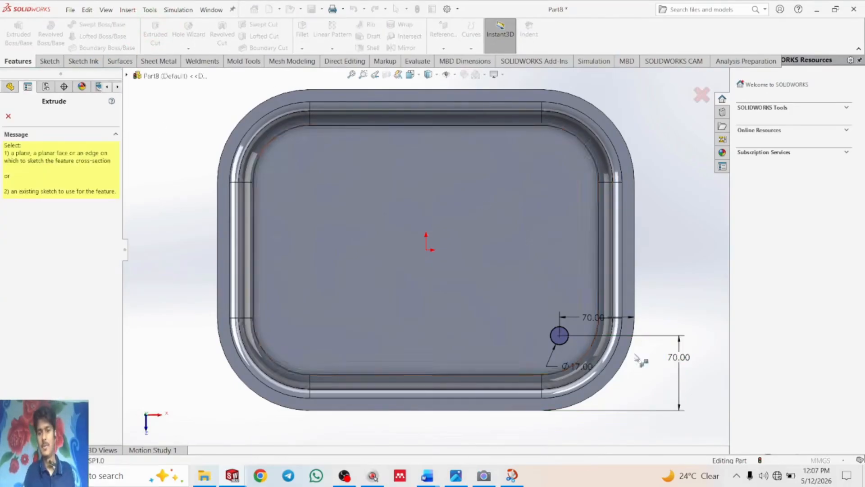
click(561, 343)
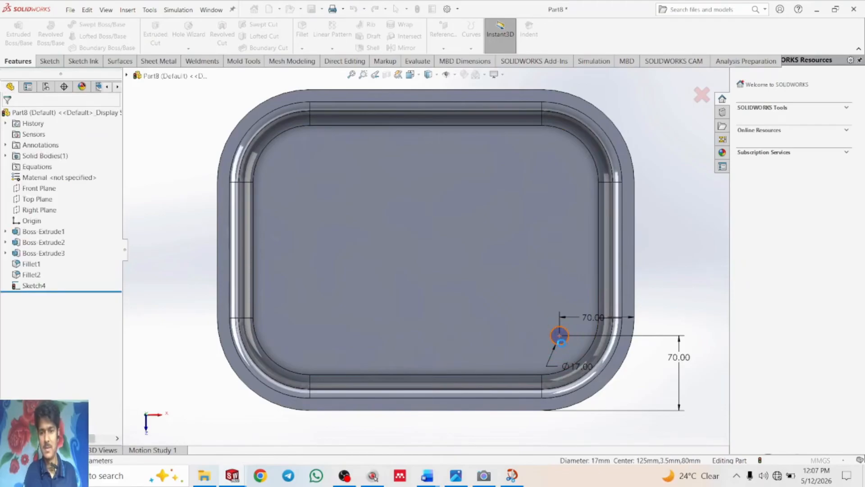
key(Up)
key(Up)
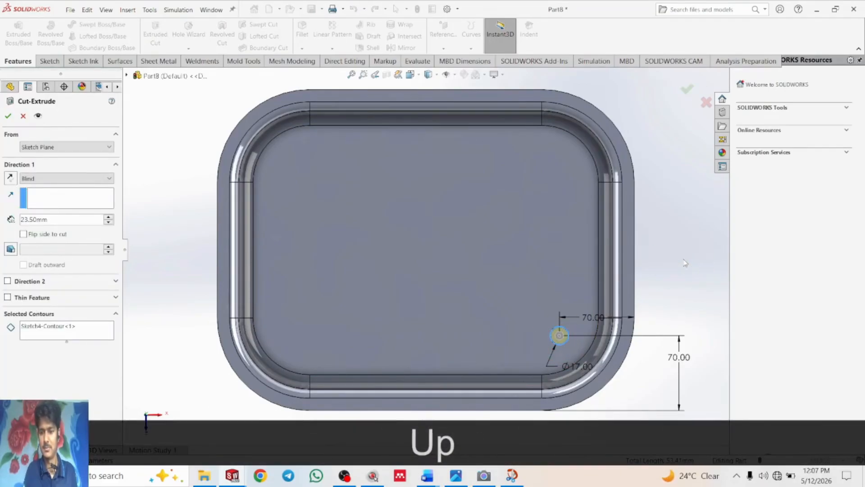
key(Up)
key(Up)
click(85, 181)
click(72, 196)
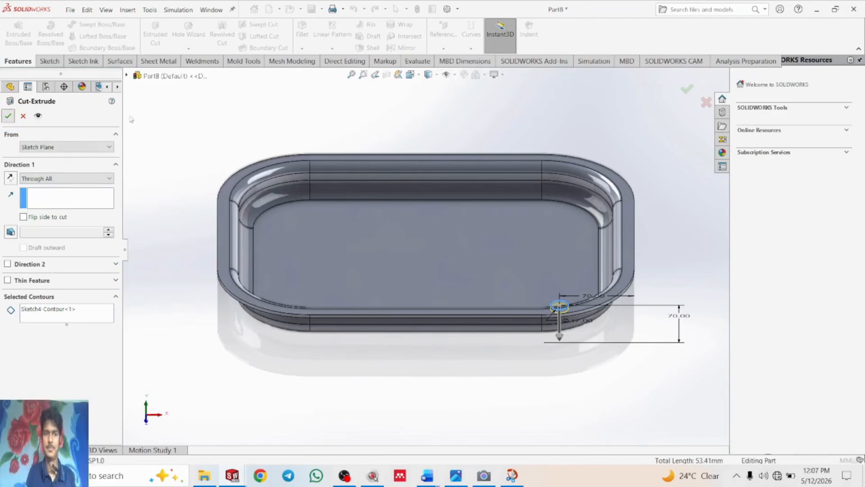
click(9, 116)
click(206, 108)
key(Down)
key(Down)
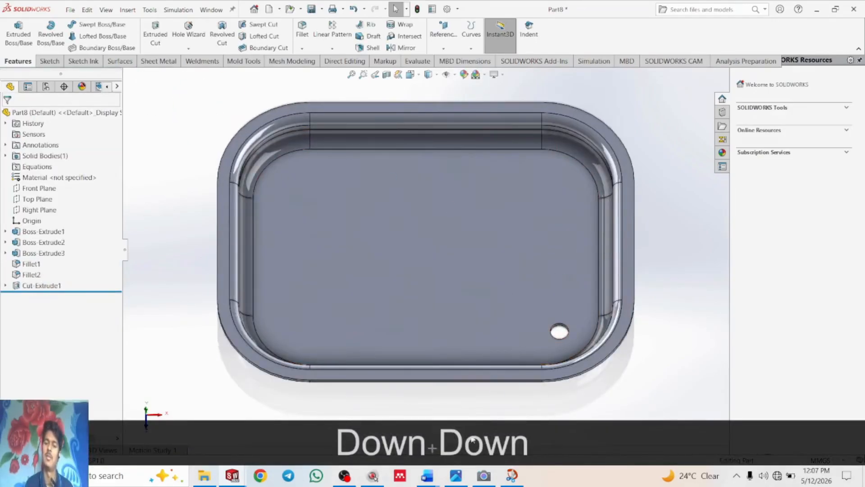
- Check the hole layout in the reference drawing, then start a Linear Pattern directed along the rim's front and left outer edges
mouse_move(464, 476)
click(456, 426)
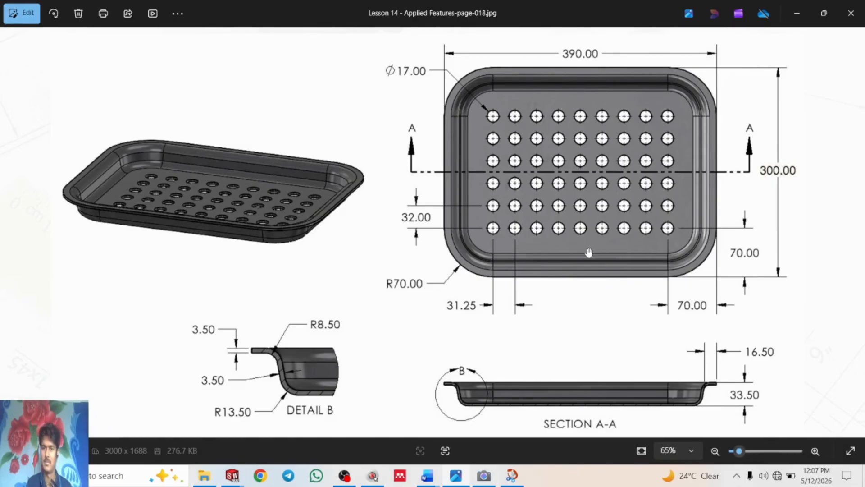
click(796, 13)
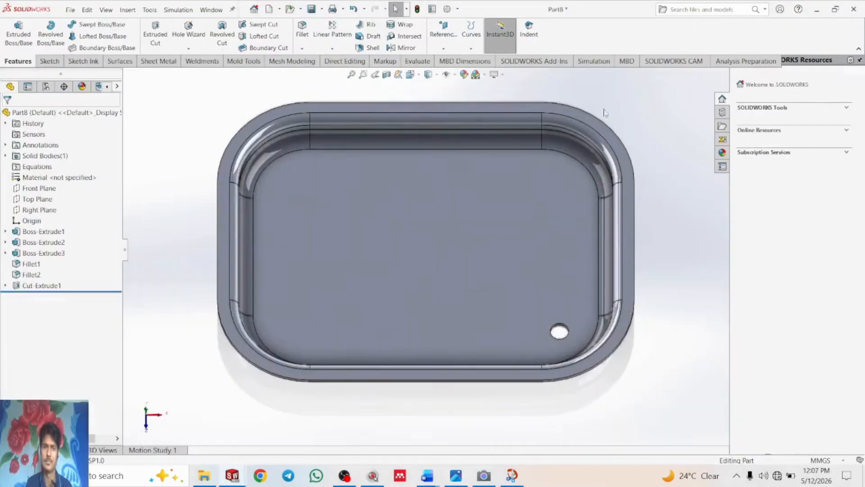
click(336, 40)
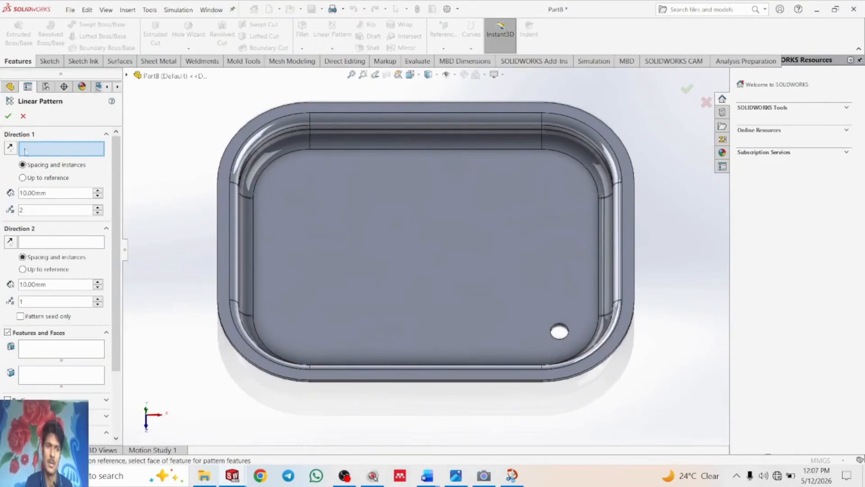
click(368, 383)
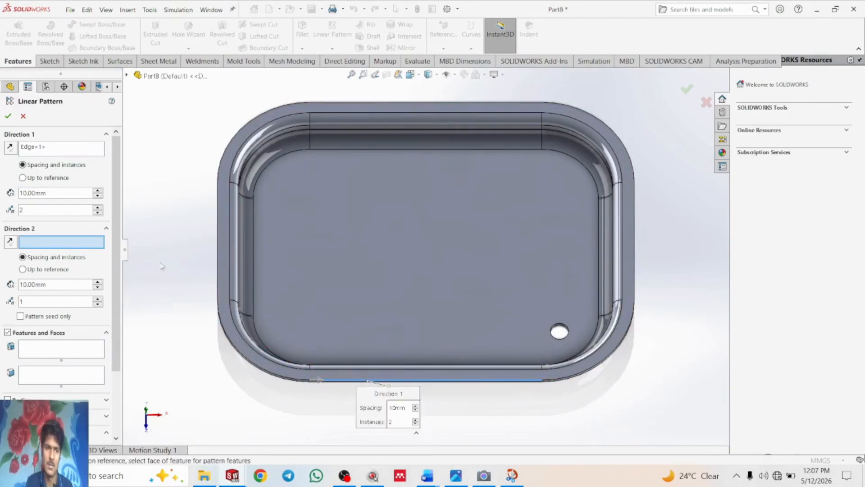
click(218, 222)
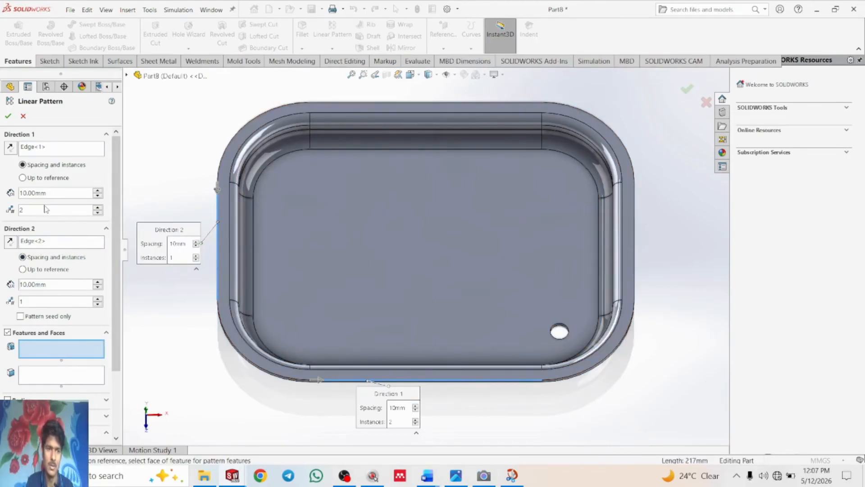
- Set the pattern to 9 instances in Direction 1 and 6 instances in Direction 2
double_click(28, 212)
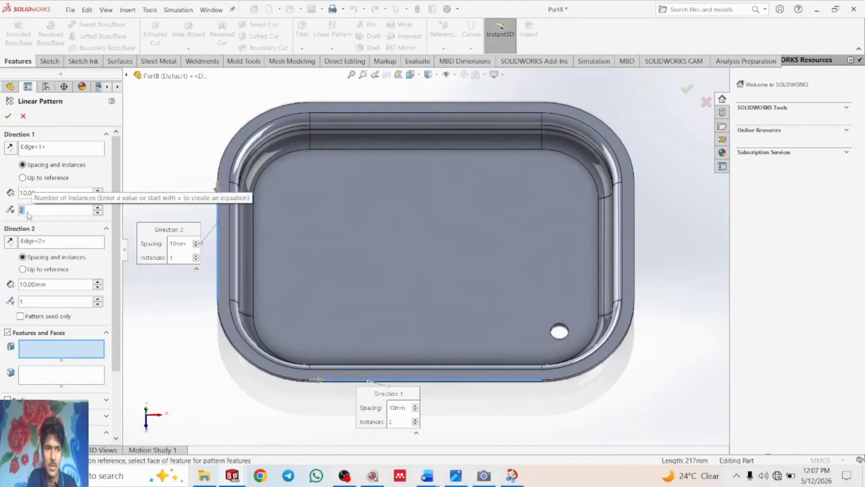
text(9)
key(Return)
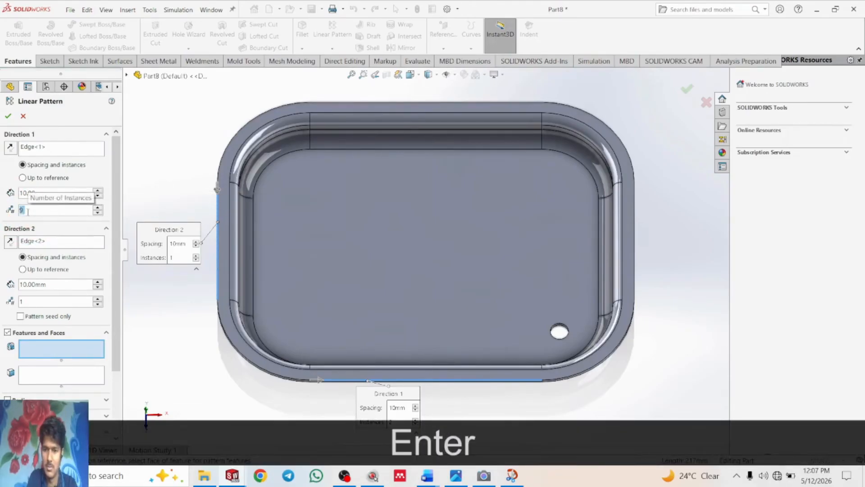
double_click(24, 300)
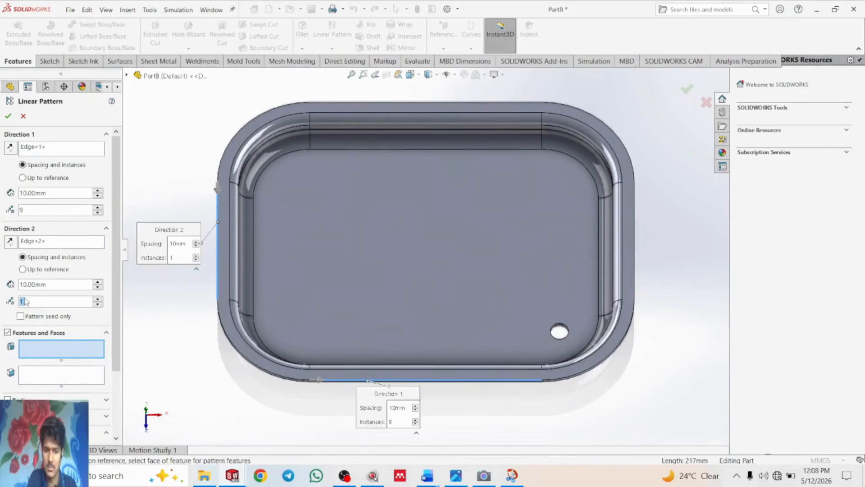
text(6)
key(Return)
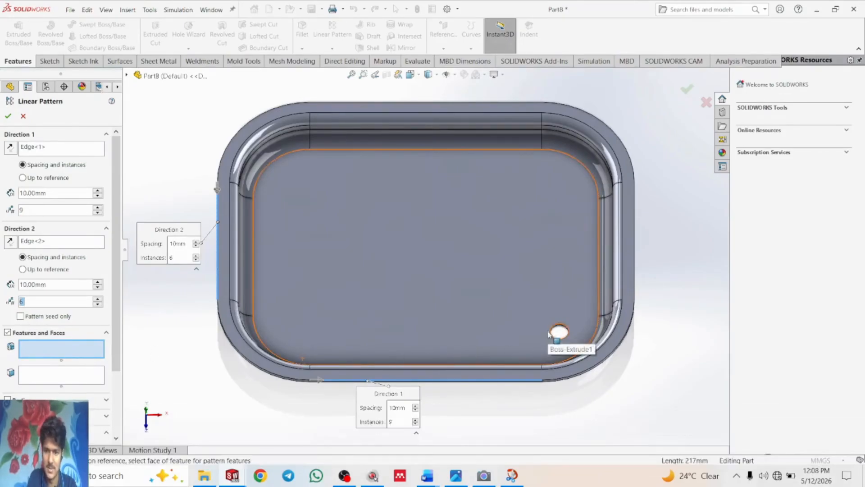
- Choose the hole's Cut-Extrude1 as the feature to pattern and reverse both pattern directions so the holes spread across the floor
click(126, 75)
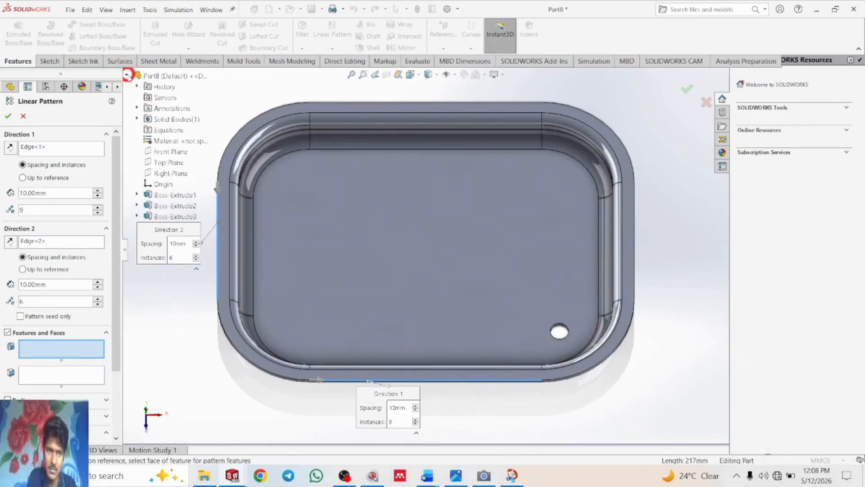
drag(183, 223, 221, 104)
click(176, 249)
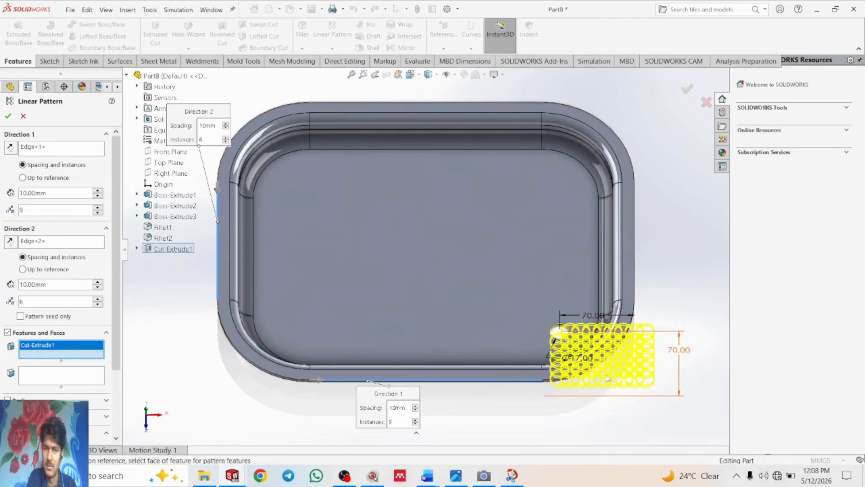
click(10, 147)
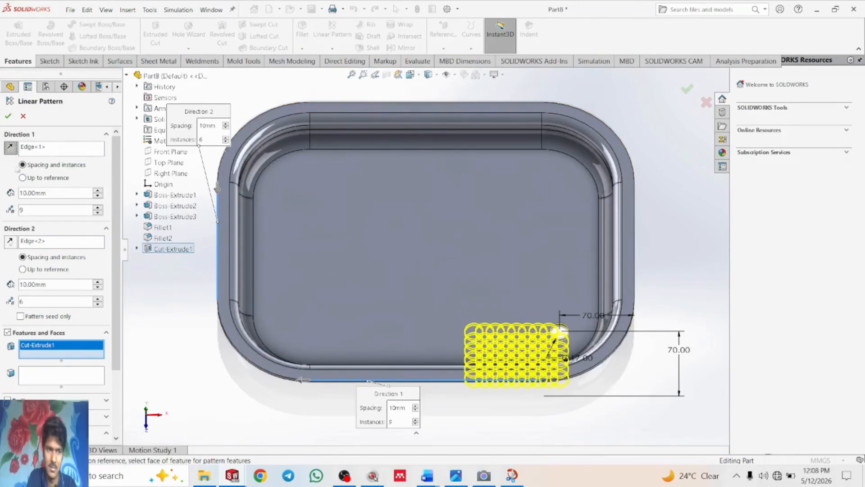
click(10, 242)
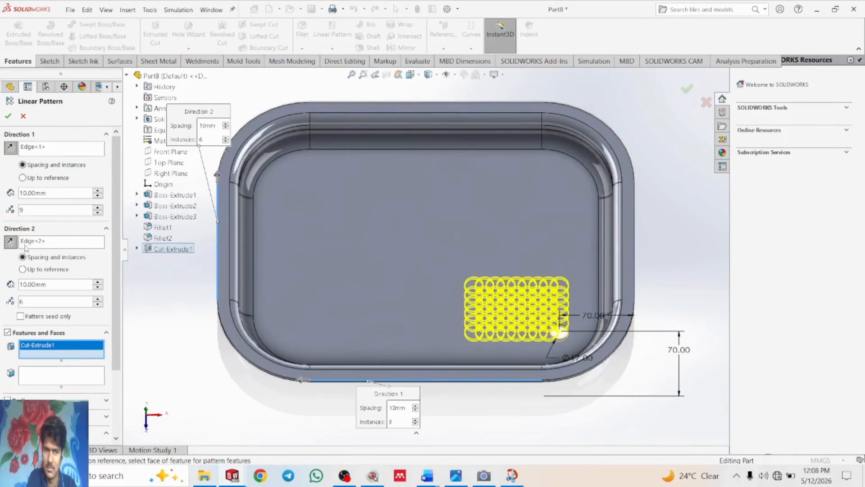
- Set the pattern spacing to 31.25 mm in Direction 1 and 32 mm in Direction 2, and complete the pattern
double_click(55, 193)
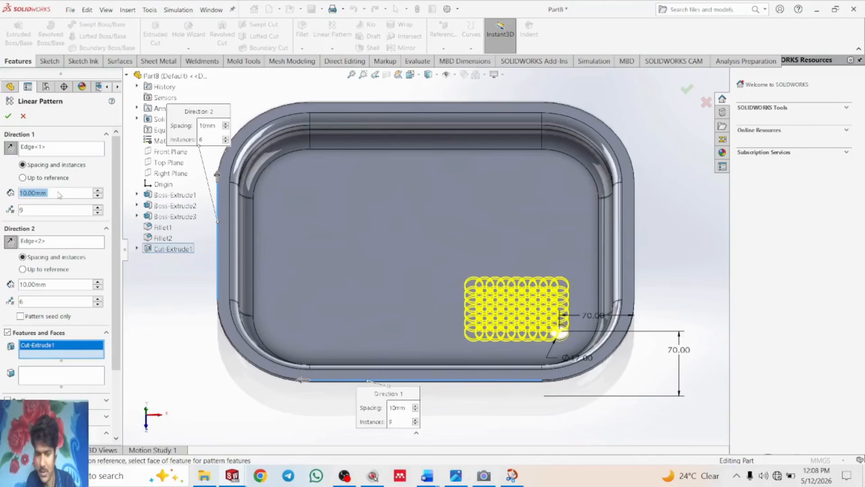
text(31.25)
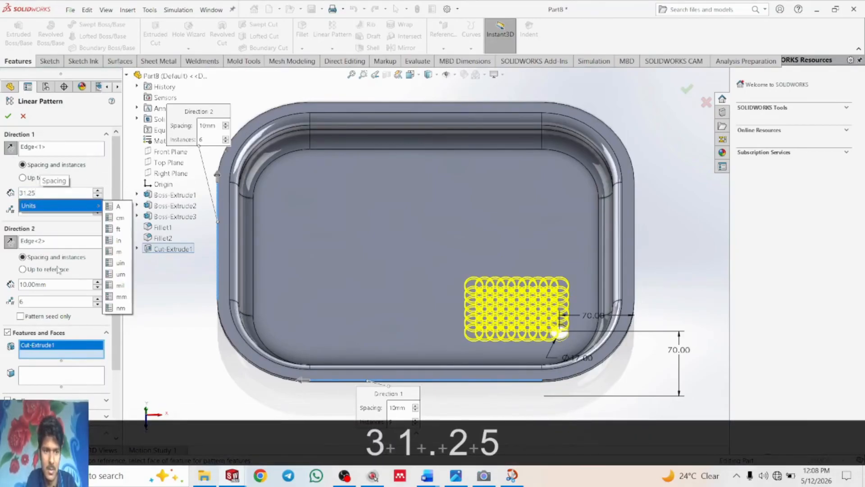
click(51, 284)
double_click(51, 285)
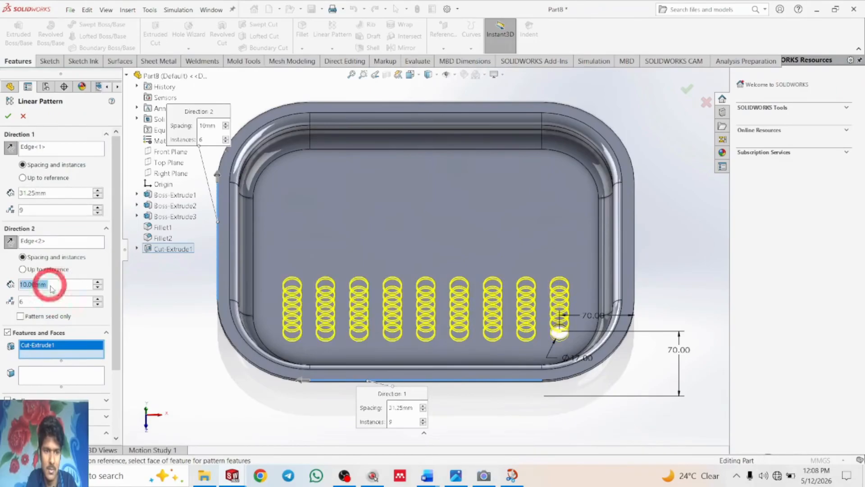
text(32)
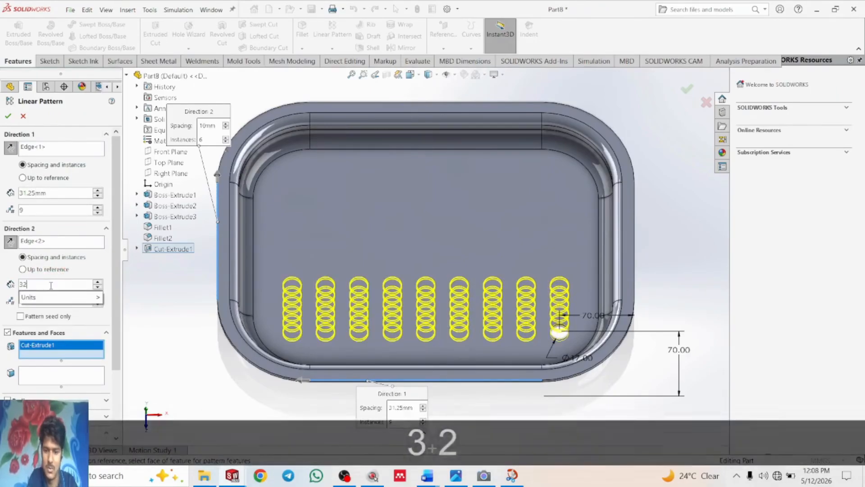
key(Return)
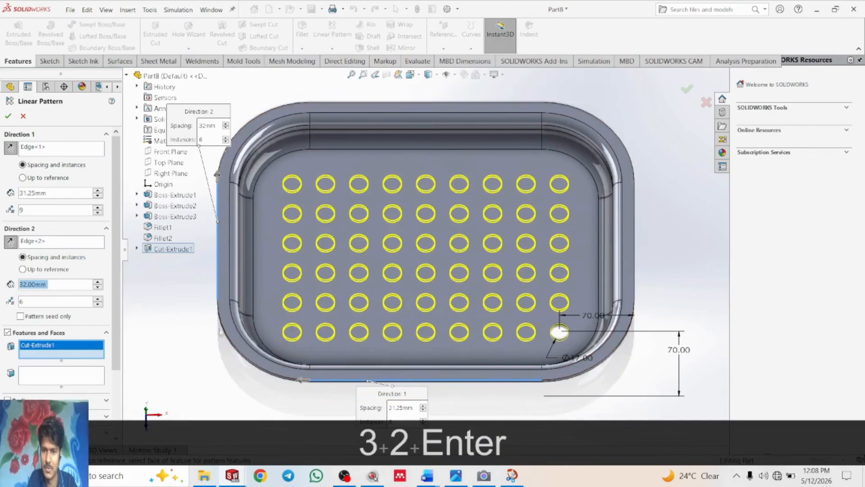
click(8, 115)
- Inspect the finished perforated tray from different angles
scroll(514, 241, up, 3)
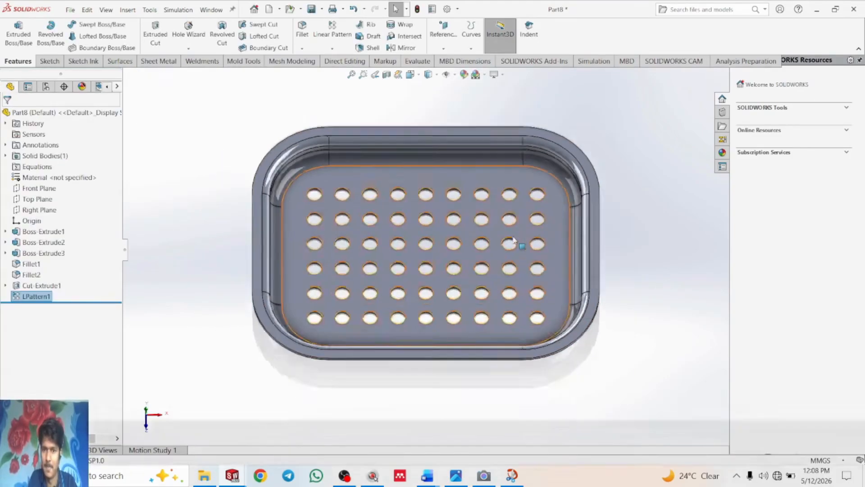
click(595, 222)
key(Down)
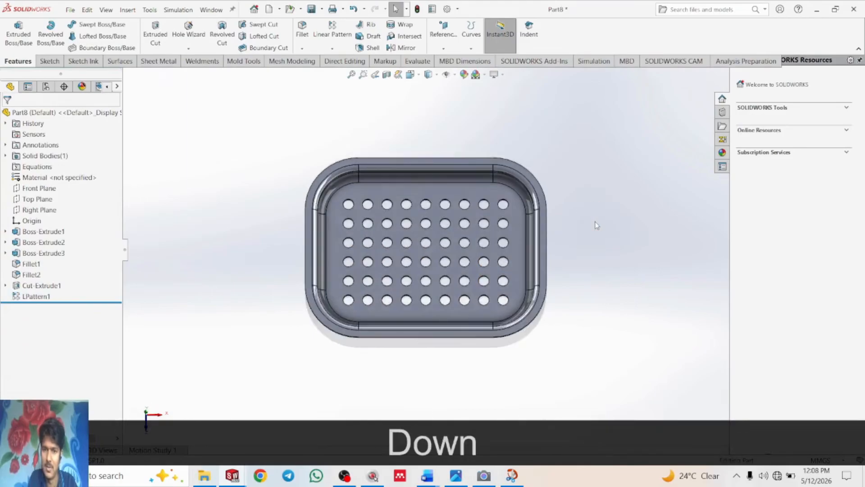
key(Left)
key(Left)
key(Left)
key(Left)
key(Left)
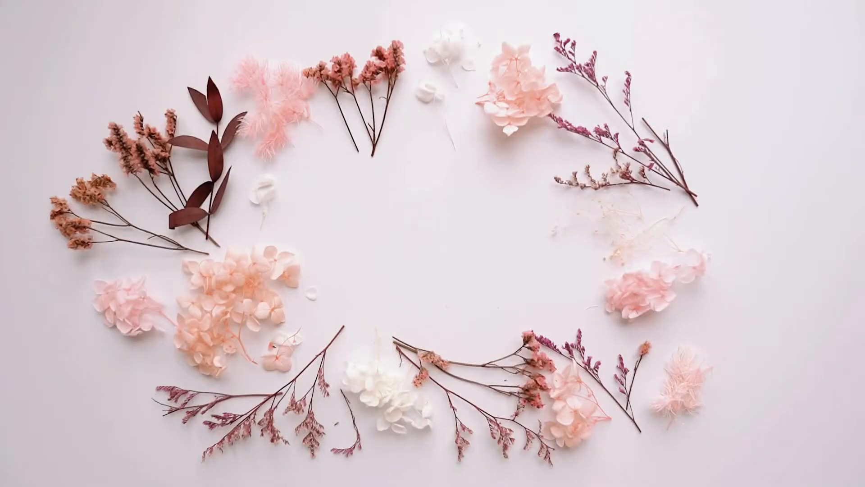